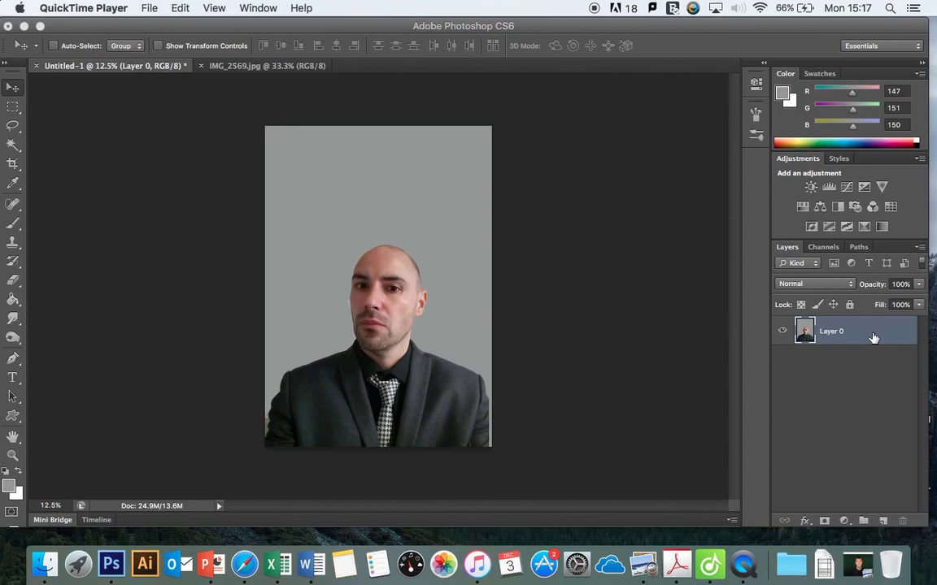
Switch between the lollipop photo and the portrait, then open and close Layer 0's style settings
{"action": "left_click", "coordinate": [250, 74]}
{"action": "left_click", "coordinate": [251, 75]}
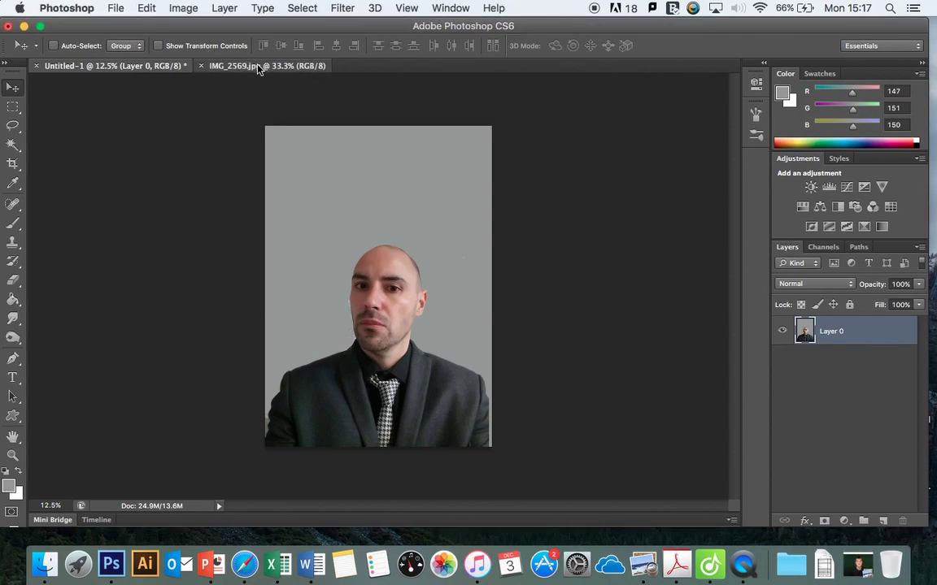
{"action": "left_click", "coordinate": [166, 67]}
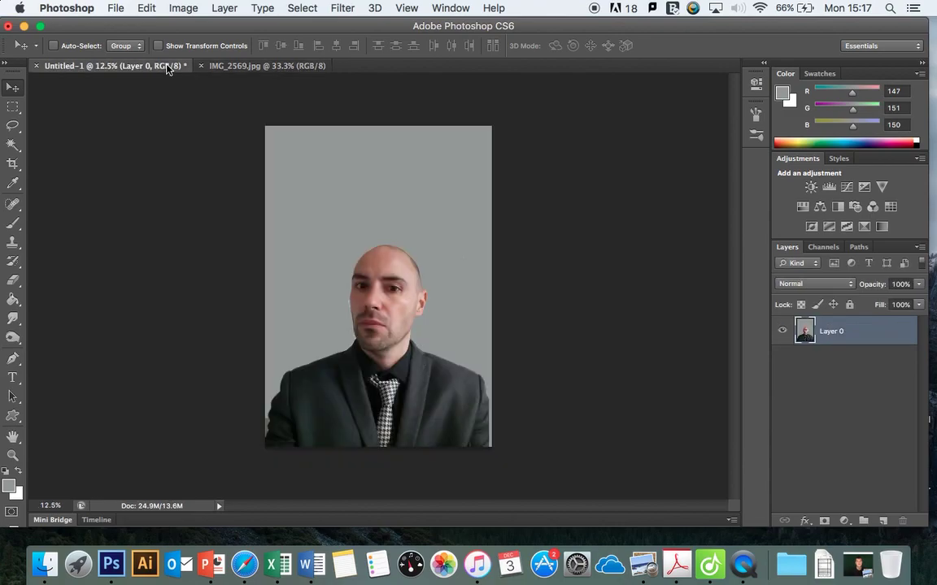
{"action": "double_click", "coordinate": [879, 336]}
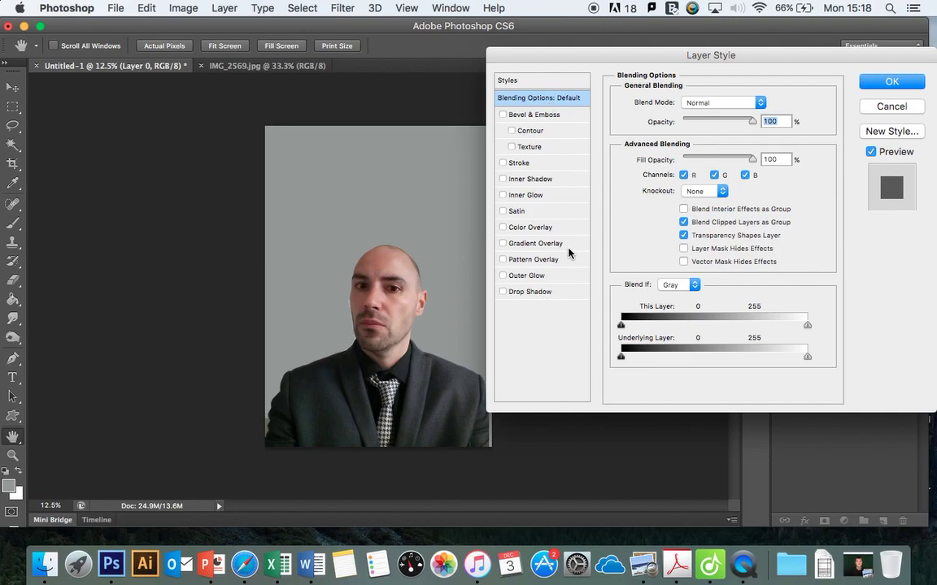
{"action": "left_click", "coordinate": [890, 105]}
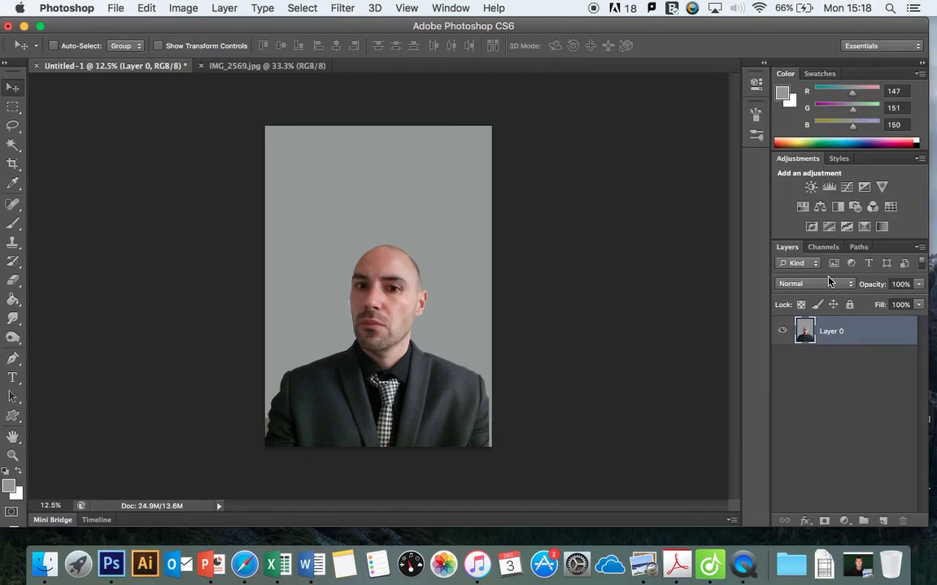
Reopen Layer 0's Layer Style and trial Color Overlay, keeping opacity at 100 and the effect off
{"action": "double_click", "coordinate": [864, 333]}
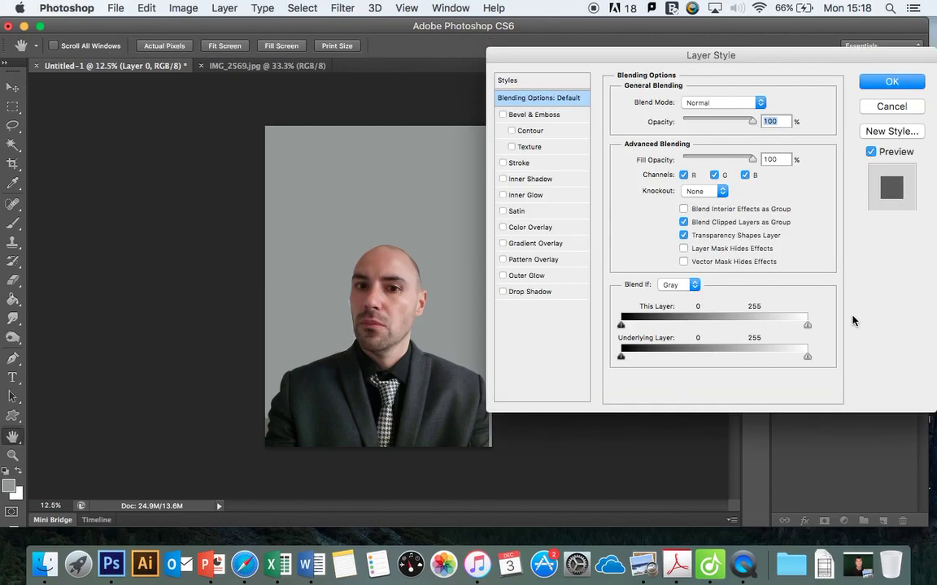
{"action": "left_click", "coordinate": [504, 228]}
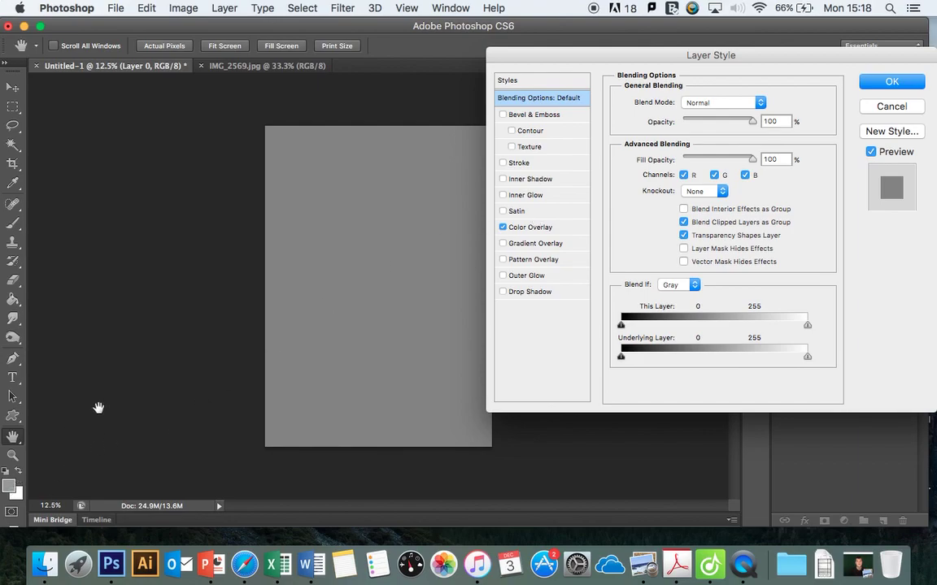
{"action": "left_click_drag", "start_coordinate": [754, 124], "coordinate": [736, 126]}
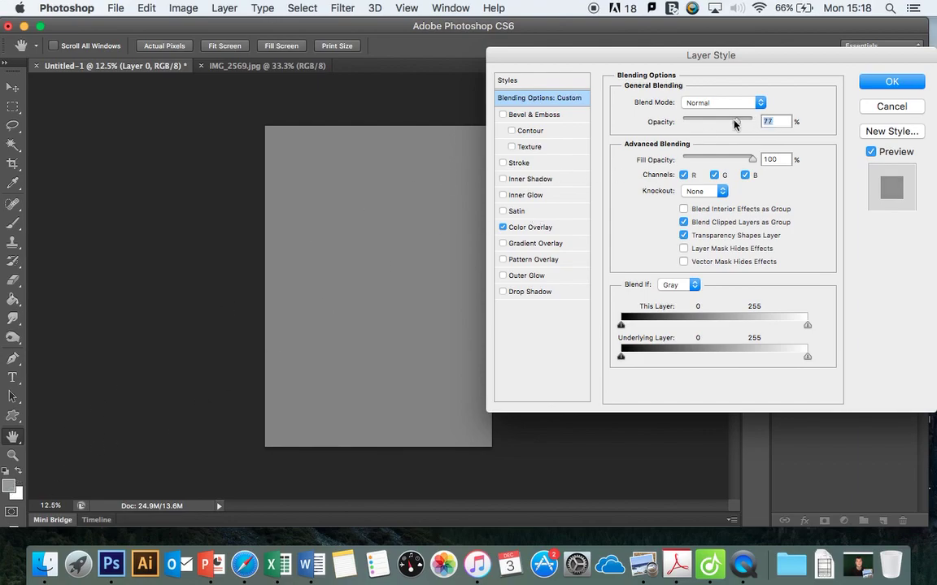
{"action": "key", "text": "super+z"}
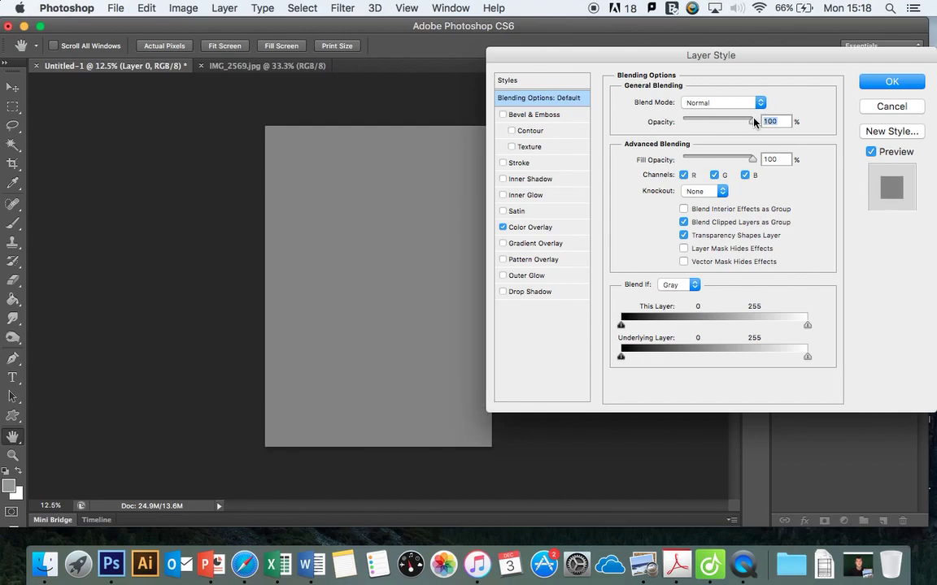
{"action": "left_click", "coordinate": [503, 228]}
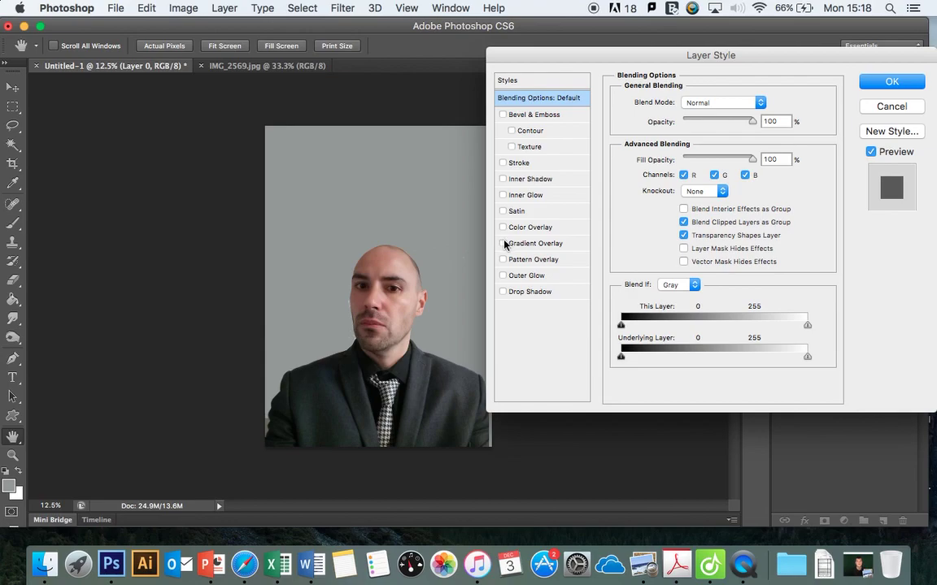
Enable Gradient Overlay, load the Special Effects gradient set and try its blue, green and rainbow presets
{"action": "left_click", "coordinate": [503, 244]}
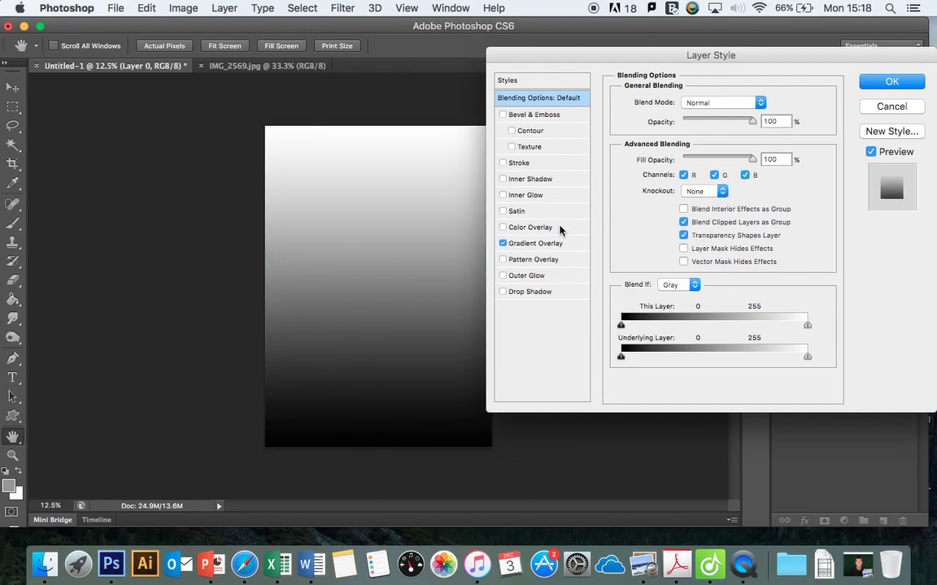
{"action": "left_click", "coordinate": [532, 244]}
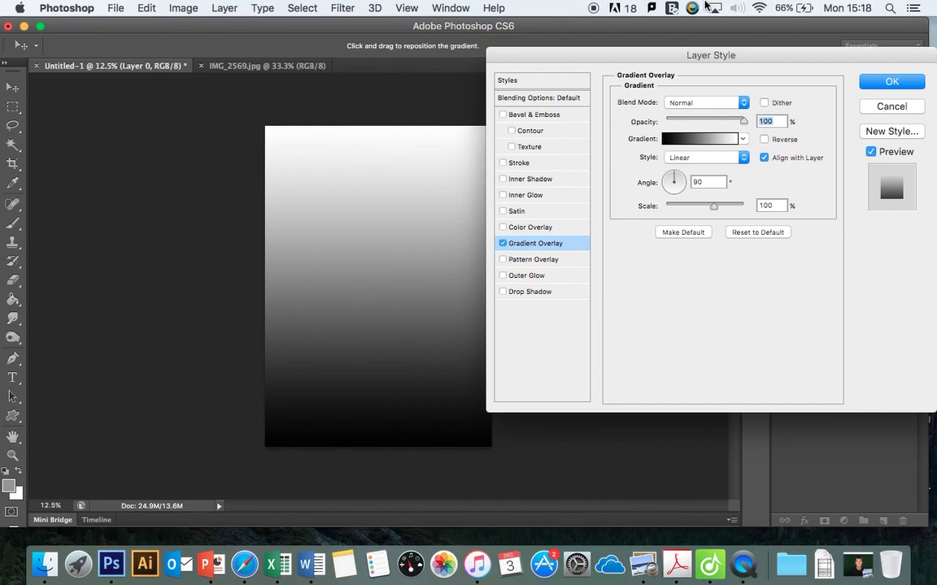
{"action": "left_click_drag", "start_coordinate": [582, 55], "coordinate": [450, 28]}
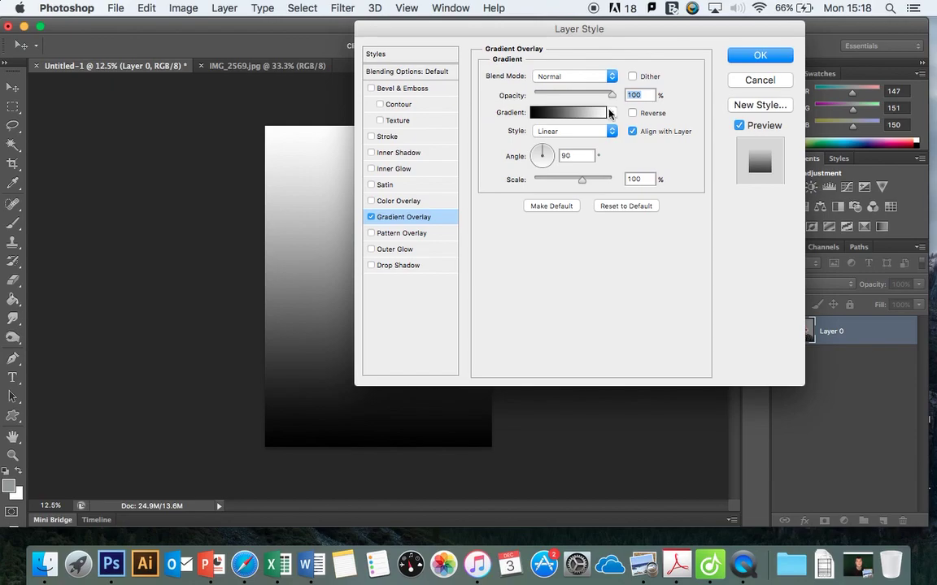
{"action": "left_click", "coordinate": [610, 113]}
{"action": "left_click", "coordinate": [596, 140]}
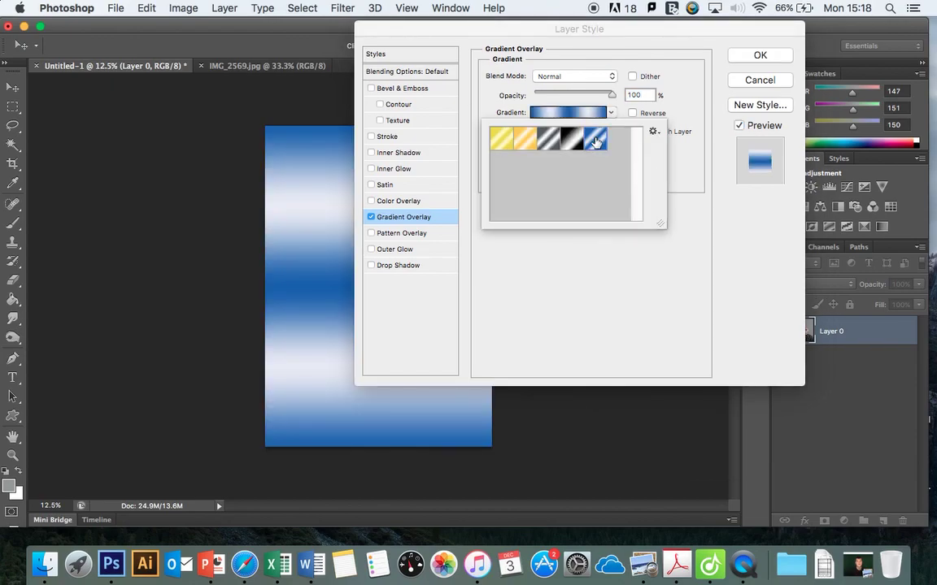
{"action": "left_click", "coordinate": [652, 132]}
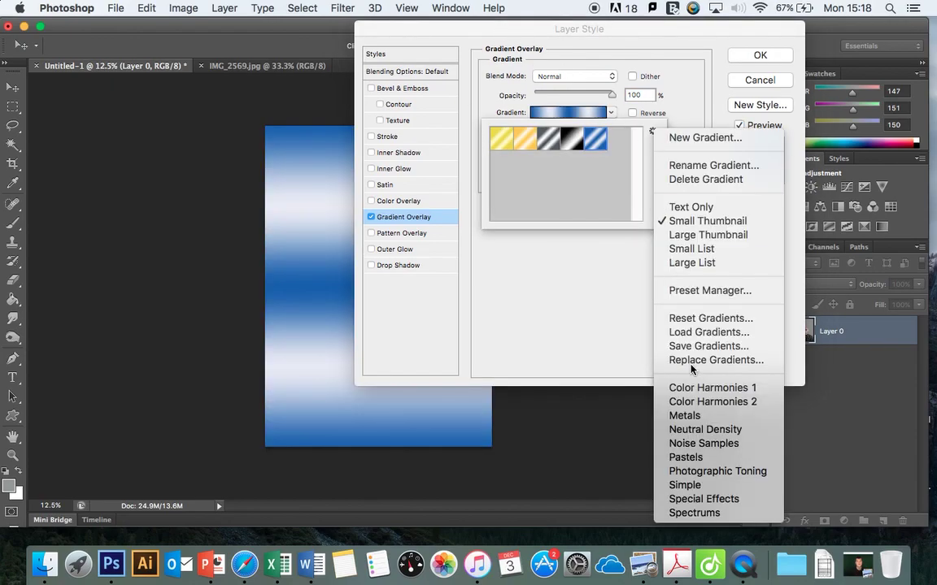
{"action": "left_click", "coordinate": [714, 499]}
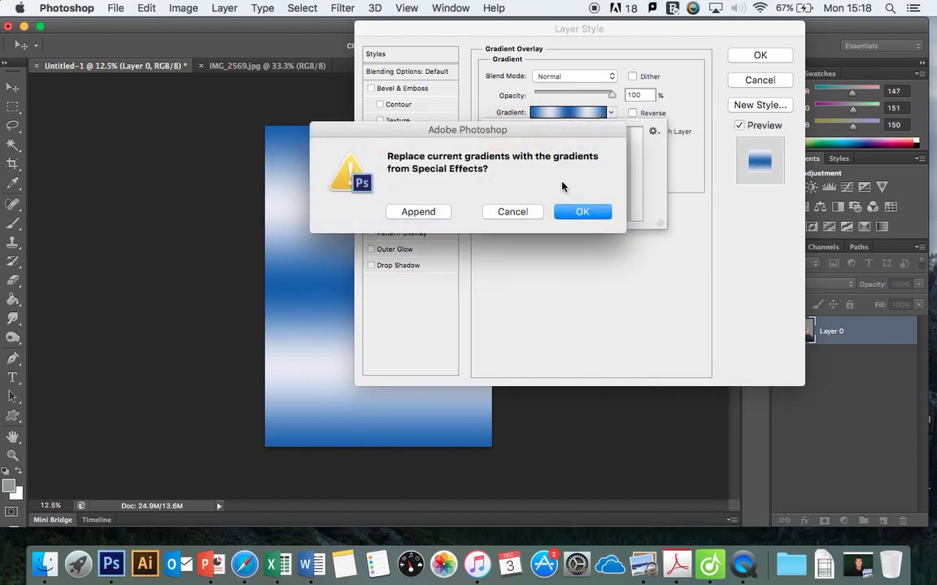
{"action": "left_click", "coordinate": [577, 209]}
{"action": "left_click", "coordinate": [580, 150]}
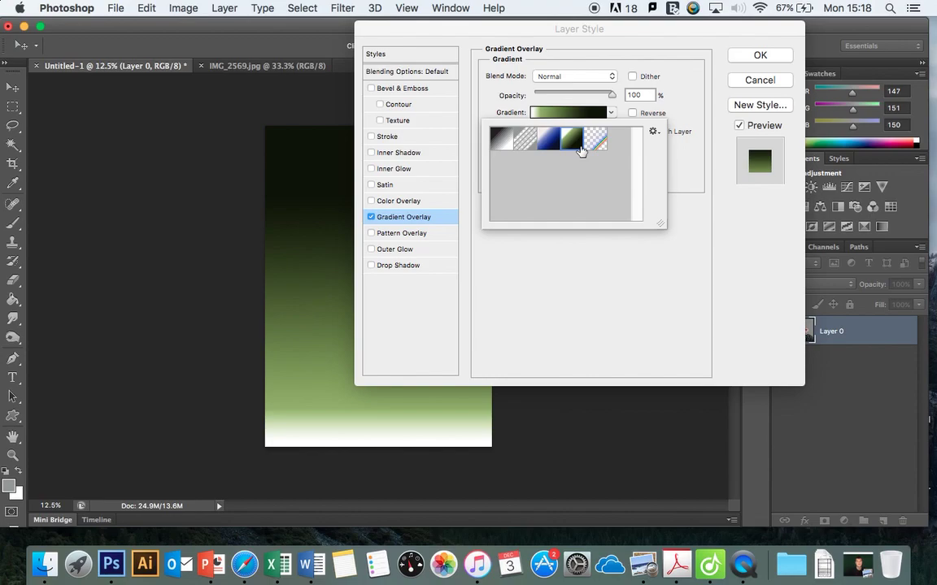
{"action": "left_click", "coordinate": [596, 142]}
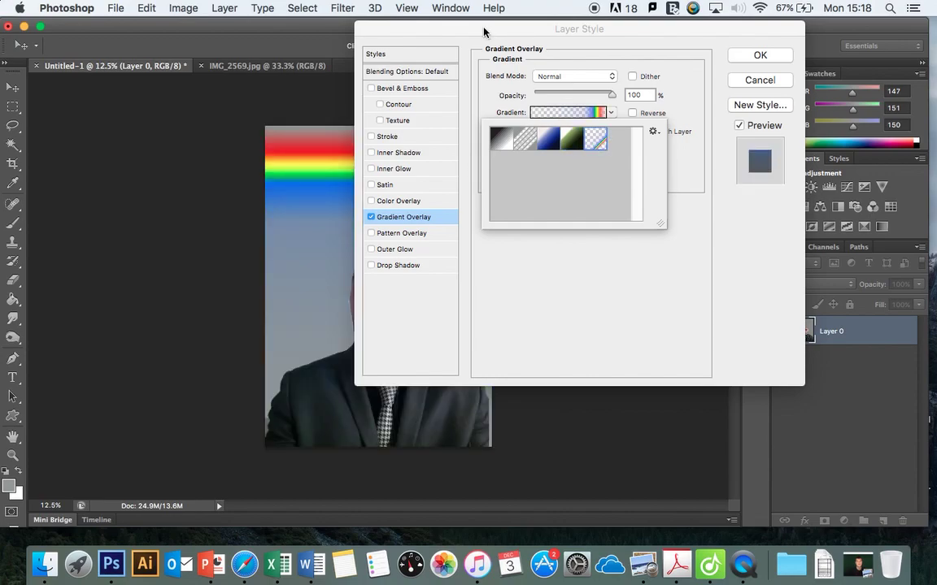
Load the Pastels gradient set and apply the peach-pink-purple pastel gradient
{"action": "left_click_drag", "start_coordinate": [483, 29], "coordinate": [370, 26]}
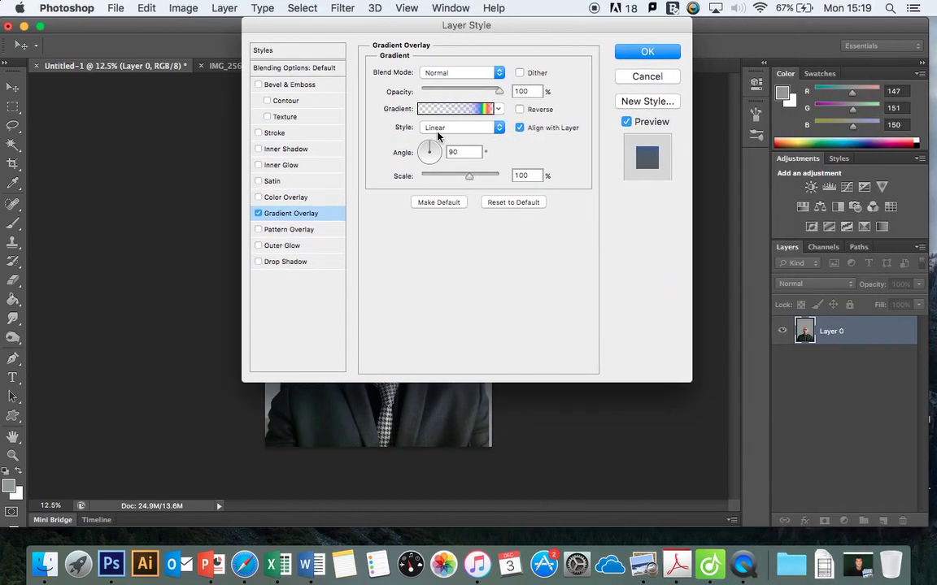
{"action": "left_click", "coordinate": [498, 109]}
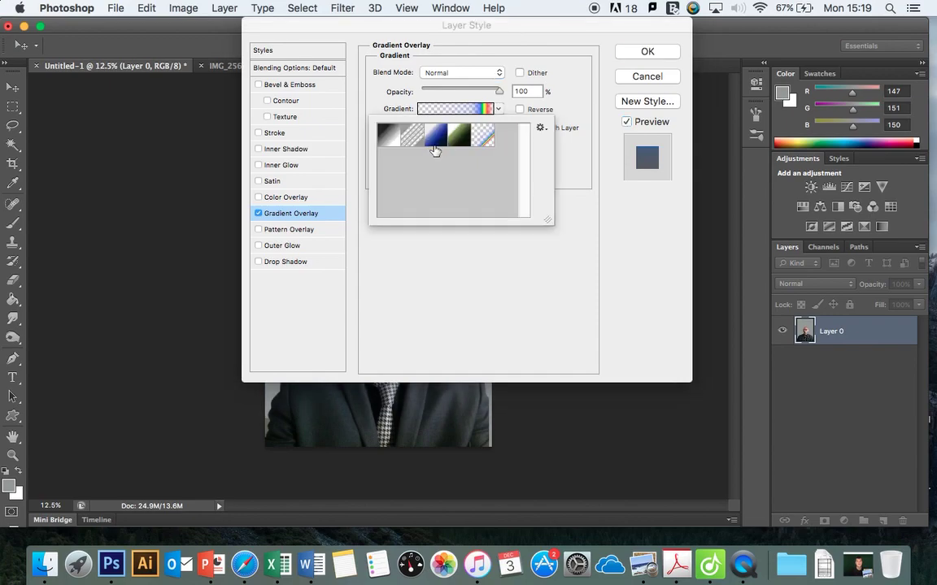
{"action": "left_click", "coordinate": [539, 128]}
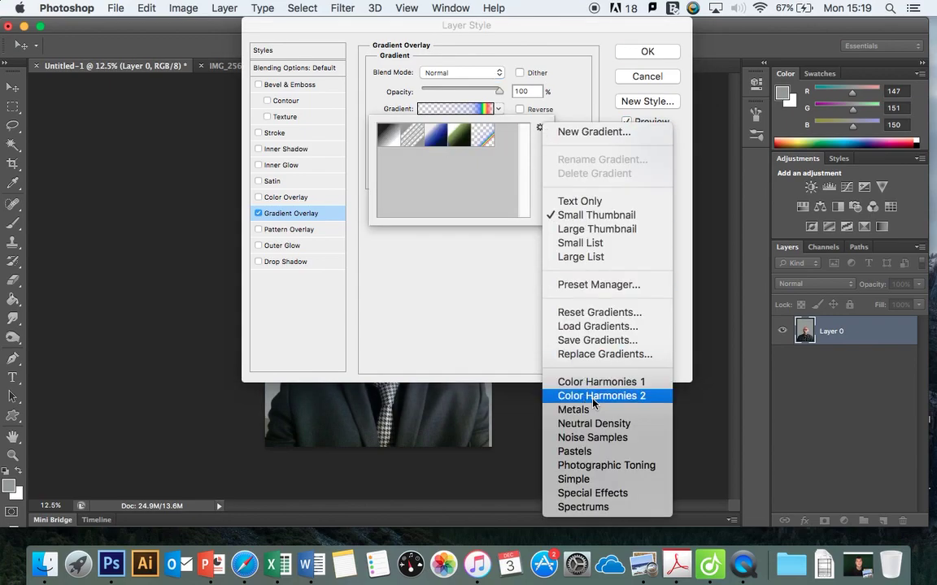
{"action": "left_click", "coordinate": [631, 452]}
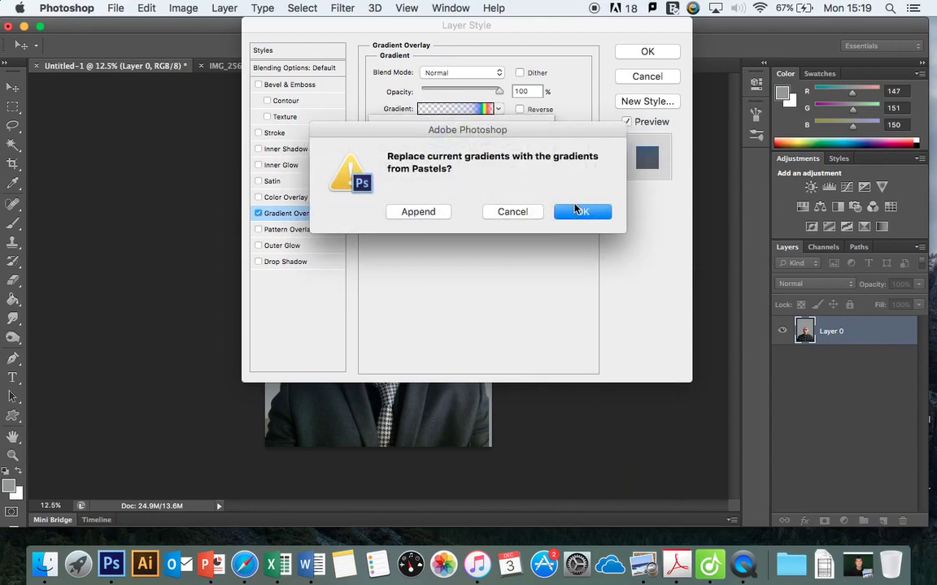
{"action": "left_click", "coordinate": [575, 211]}
{"action": "left_click", "coordinate": [406, 127]}
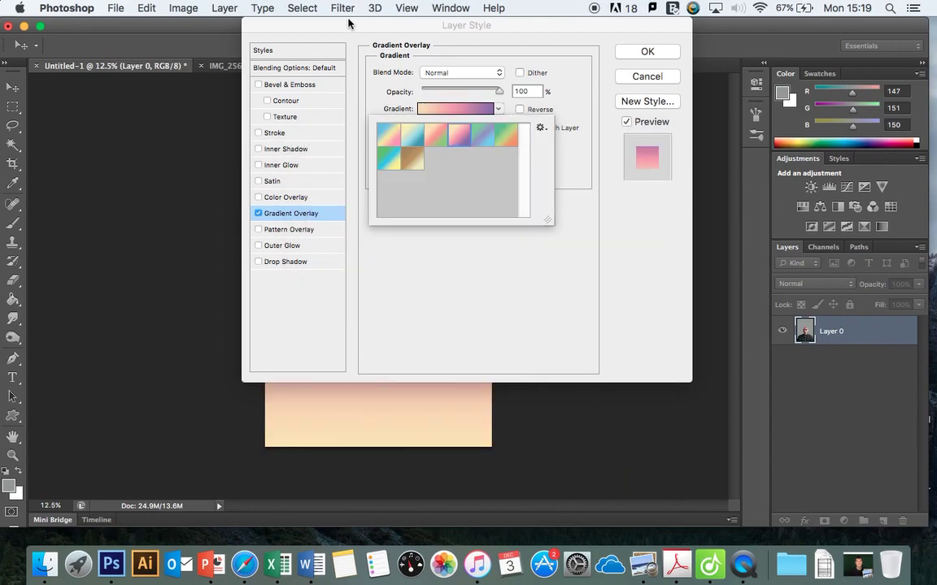
Blend the gradient overlay with Lighten, adjust its scale and set its opacity to 84%
{"action": "left_click_drag", "start_coordinate": [349, 23], "coordinate": [620, 57]}
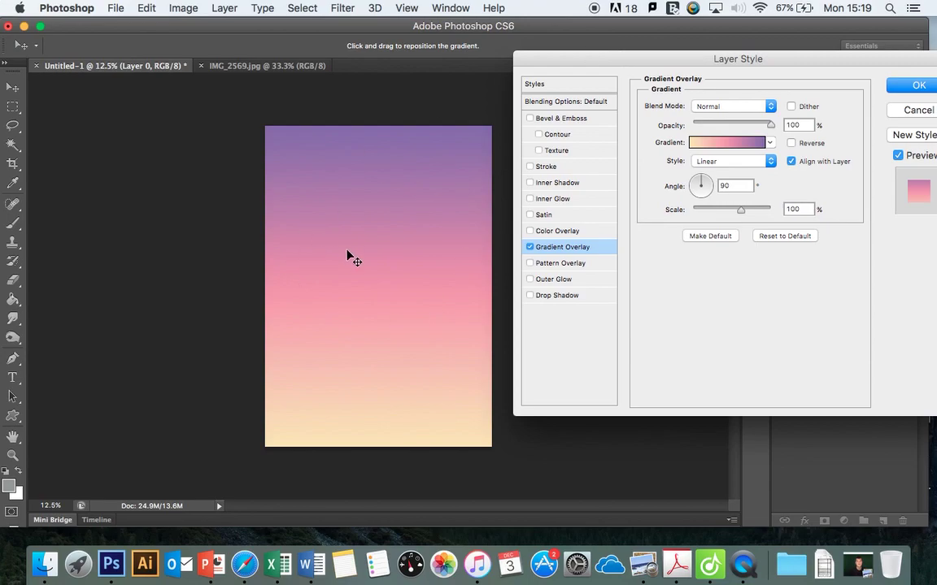
{"action": "left_click", "coordinate": [770, 109]}
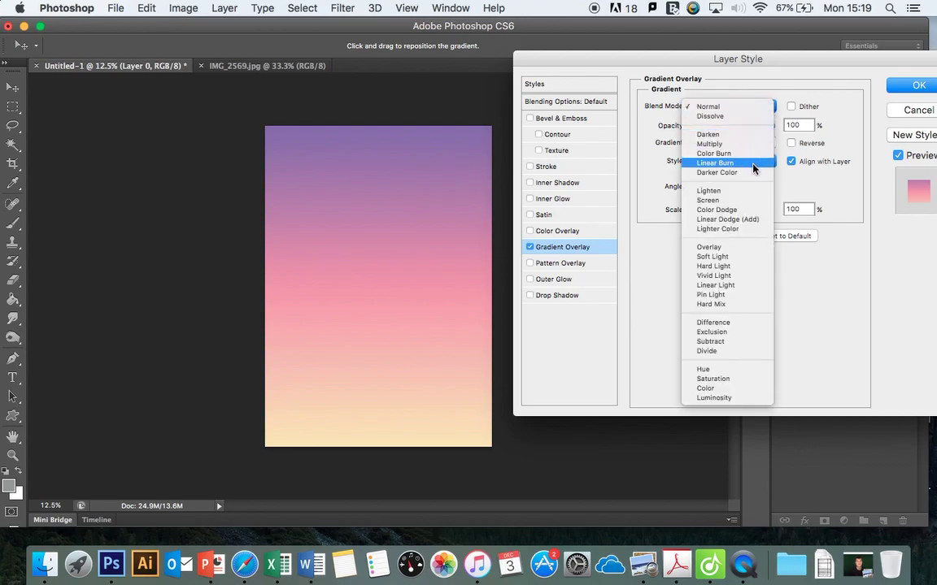
{"action": "left_click", "coordinate": [745, 191]}
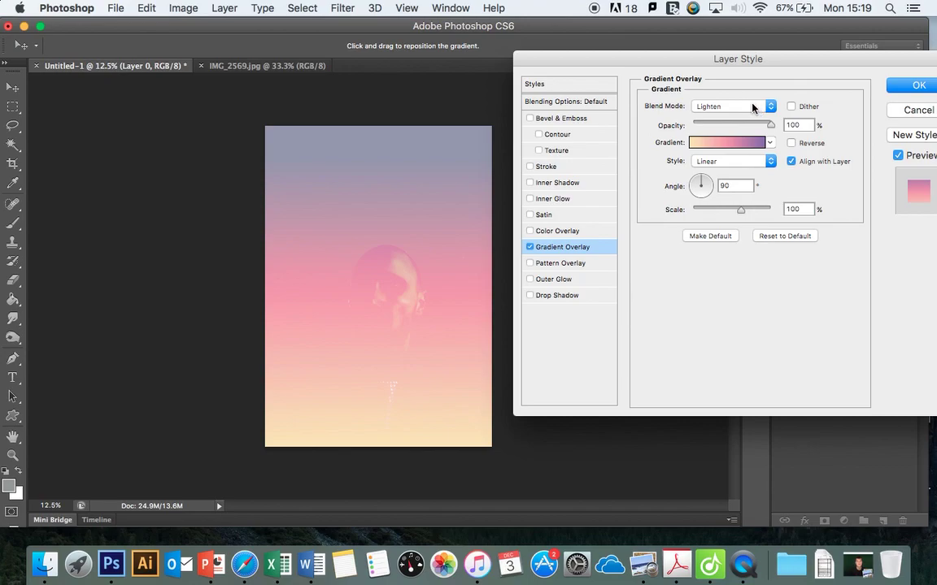
{"action": "mouse_move", "coordinate": [771, 125]}
{"action": "left_mouse_down"}
{"action": "mouse_move", "coordinate": [756, 125]}
{"action": "mouse_move", "coordinate": [782, 124]}
{"action": "mouse_move", "coordinate": [755, 127]}
{"action": "left_mouse_up"}
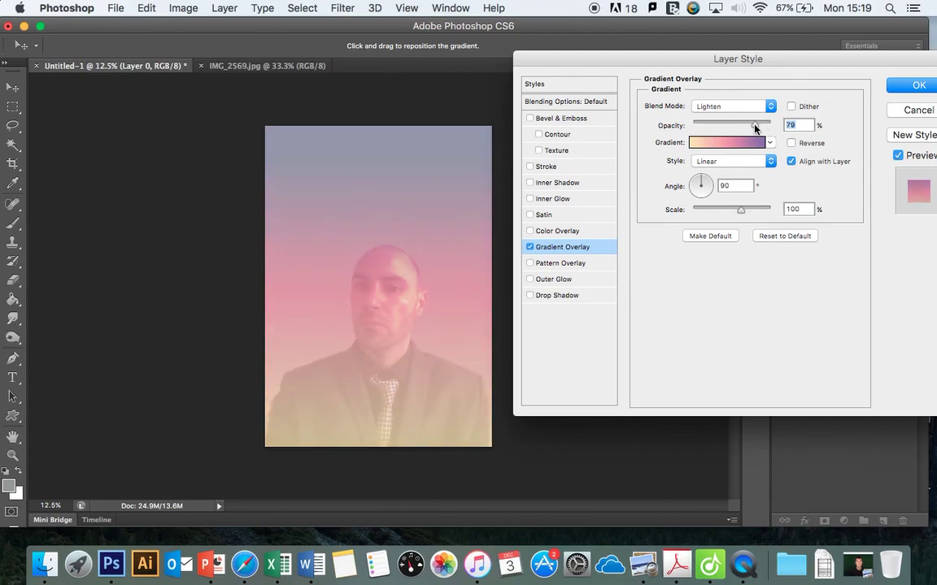
{"action": "left_click_drag", "start_coordinate": [741, 210], "coordinate": [760, 212]}
{"action": "left_click_drag", "start_coordinate": [759, 125], "coordinate": [759, 127]}
{"action": "left_click_drag", "start_coordinate": [703, 52], "coordinate": [582, 19]}
{"action": "left_click_drag", "start_coordinate": [520, 26], "coordinate": [667, 41]}
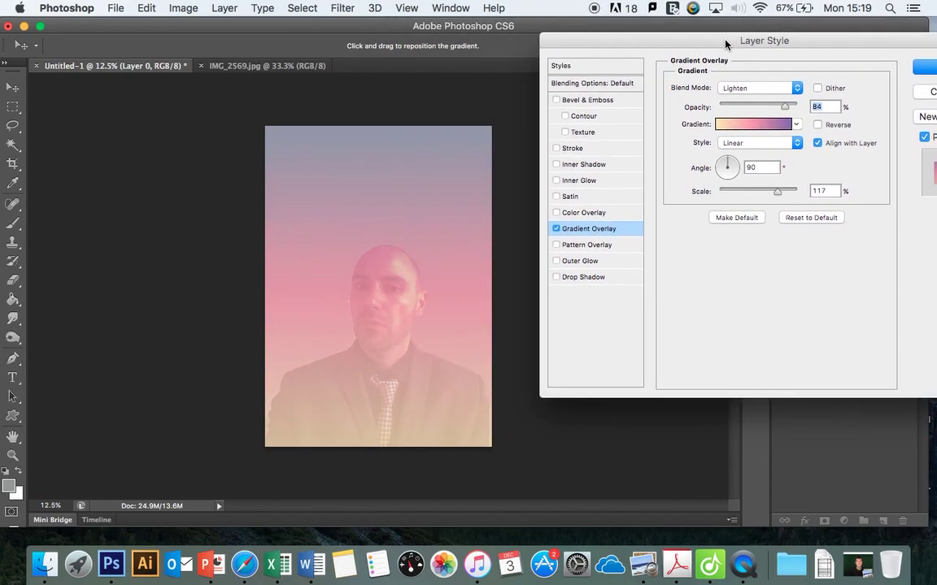
Try Screen, Color Dodge, Linear Dodge, Lighter Color and Overlay, then settle on Hard Light blending
{"action": "left_click", "coordinate": [797, 93]}
{"action": "left_click", "coordinate": [788, 96]}
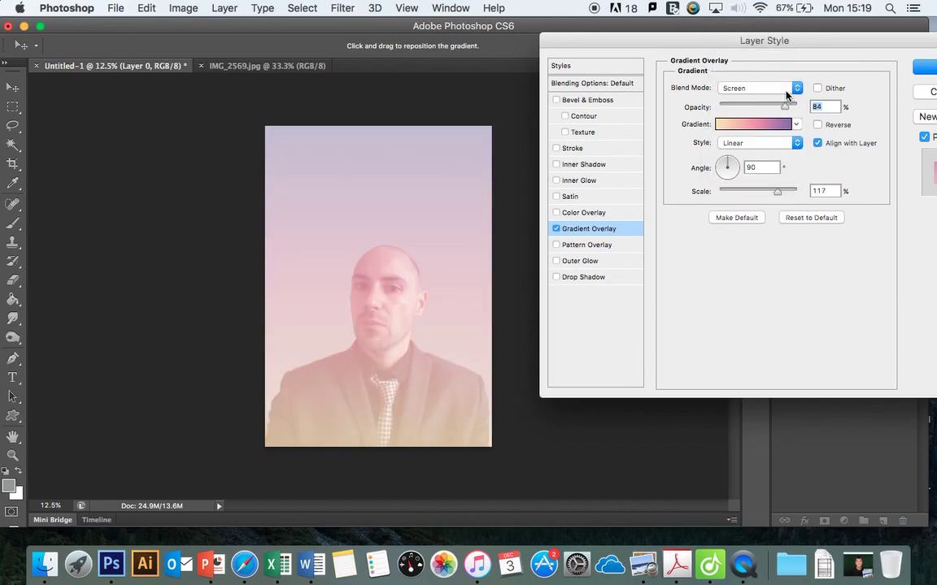
{"action": "left_click", "coordinate": [786, 96]}
{"action": "left_click", "coordinate": [785, 98]}
{"action": "left_click", "coordinate": [782, 87]}
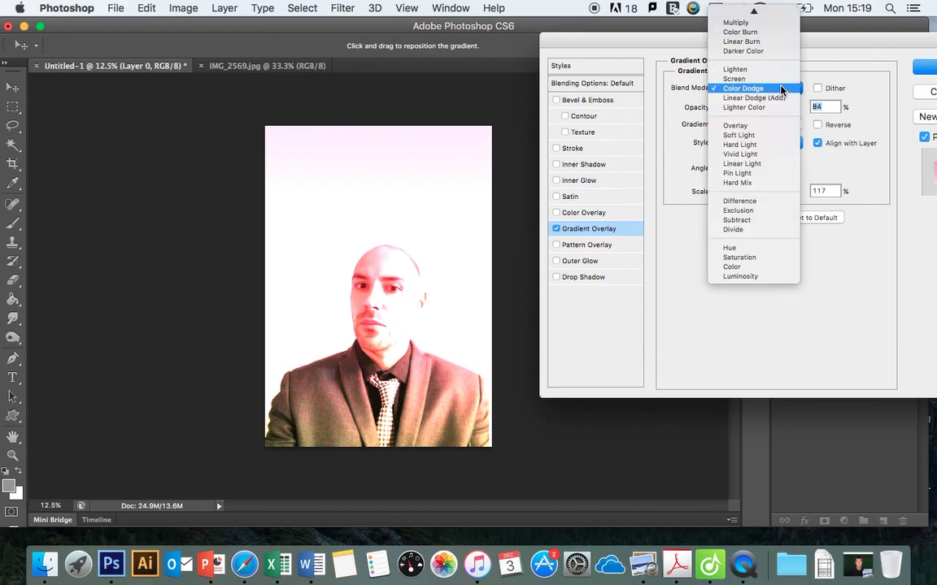
{"action": "left_click", "coordinate": [772, 98]}
{"action": "left_click", "coordinate": [715, 91]}
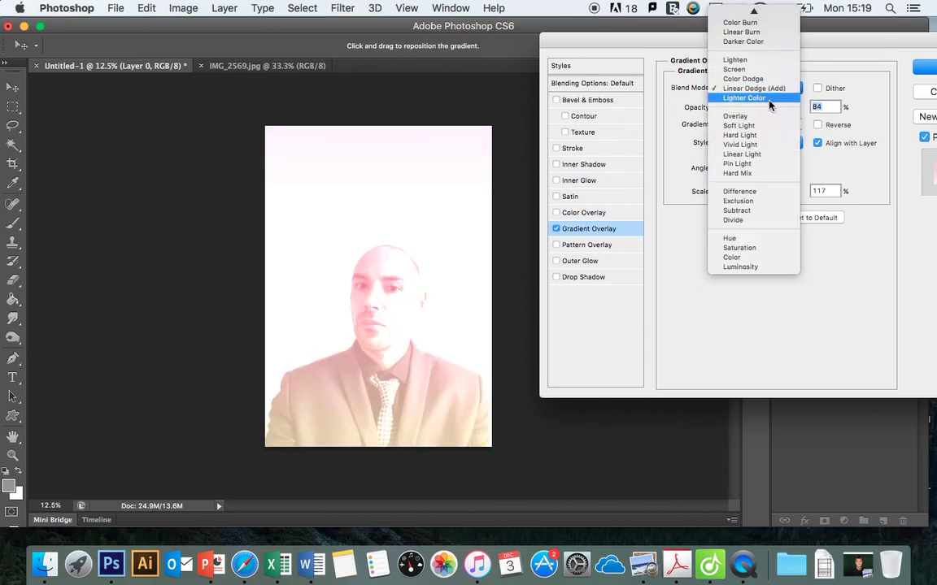
{"action": "left_click", "coordinate": [768, 98]}
{"action": "left_click", "coordinate": [769, 87]}
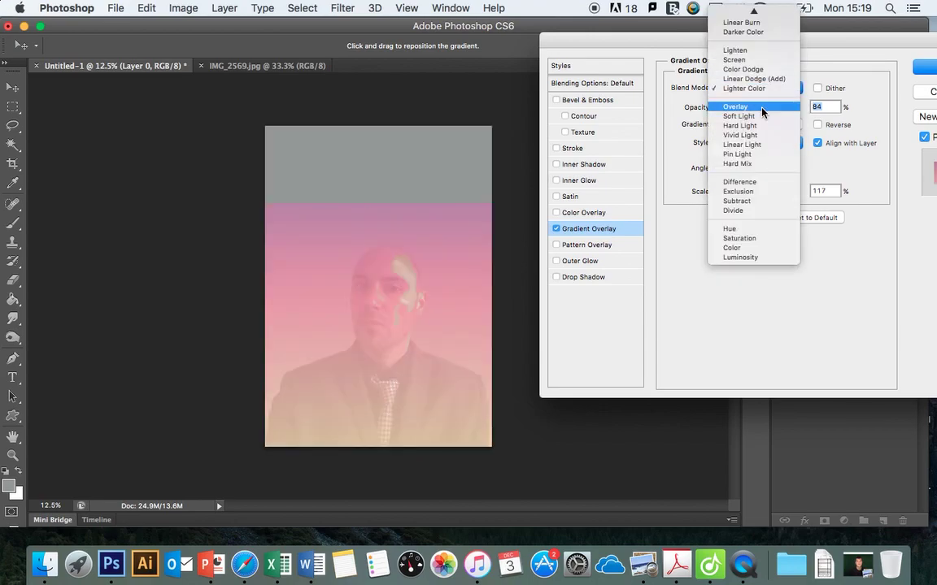
{"action": "left_click", "coordinate": [762, 109]}
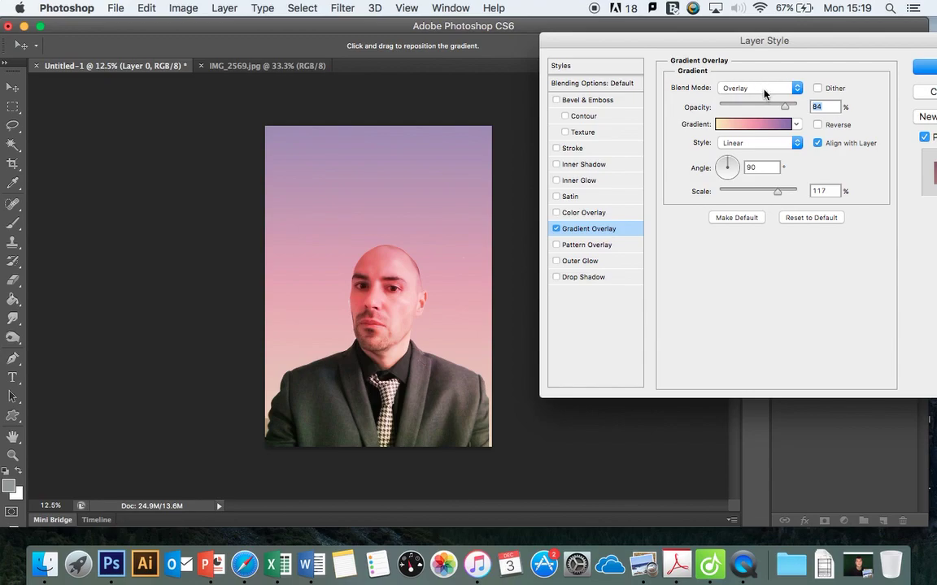
{"action": "left_click", "coordinate": [767, 87]}
{"action": "left_click", "coordinate": [765, 112]}
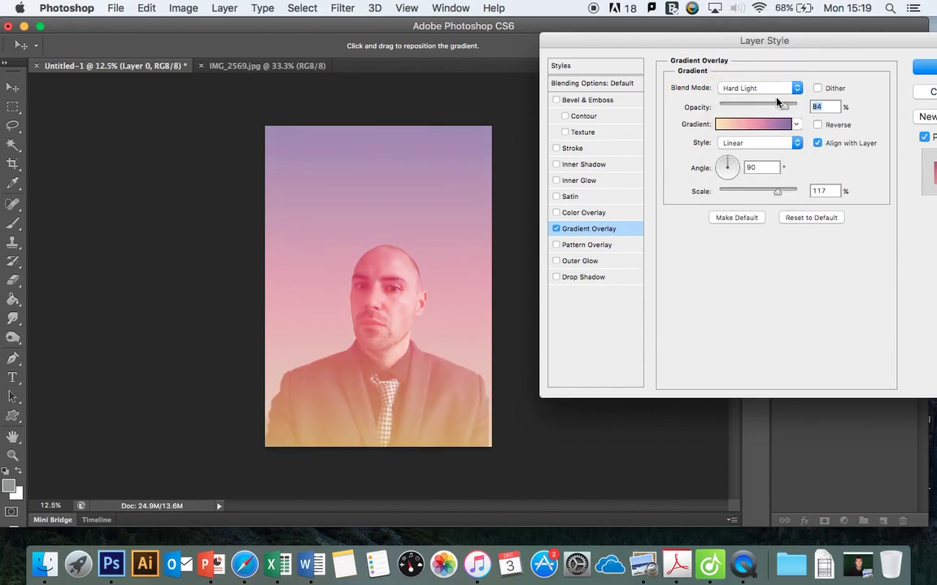
{"action": "left_click_drag", "start_coordinate": [831, 43], "coordinate": [626, 53]}
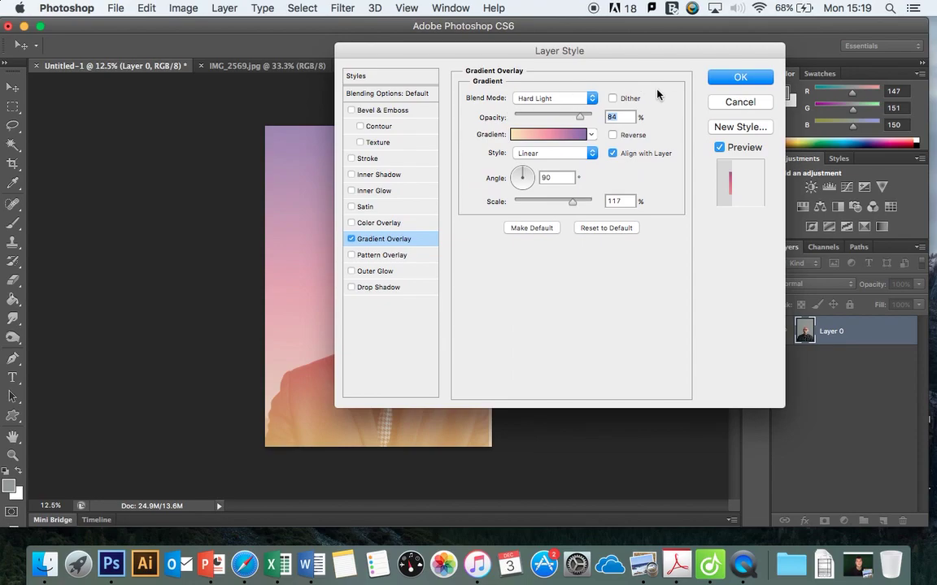
Cancel the gradient overlay, then reopen Layer 0's styles and enable Pattern Overlay
{"action": "left_click", "coordinate": [736, 103]}
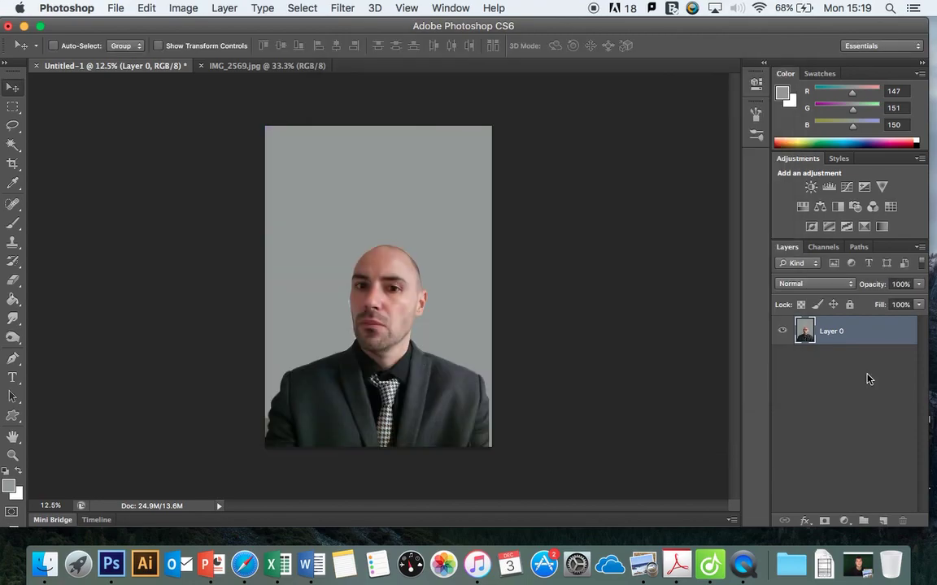
{"action": "double_click", "coordinate": [870, 328]}
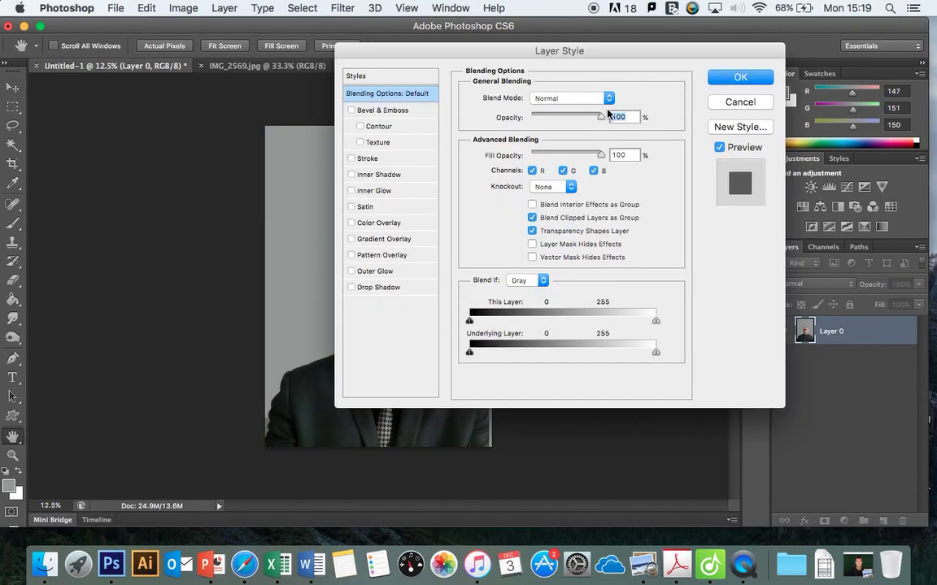
{"action": "left_click", "coordinate": [351, 255]}
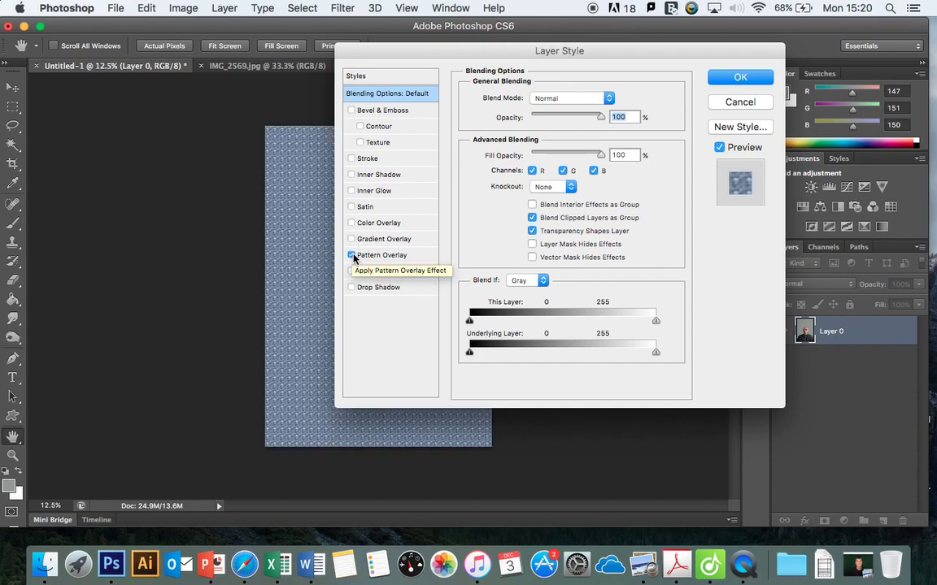
{"action": "left_click", "coordinate": [421, 260]}
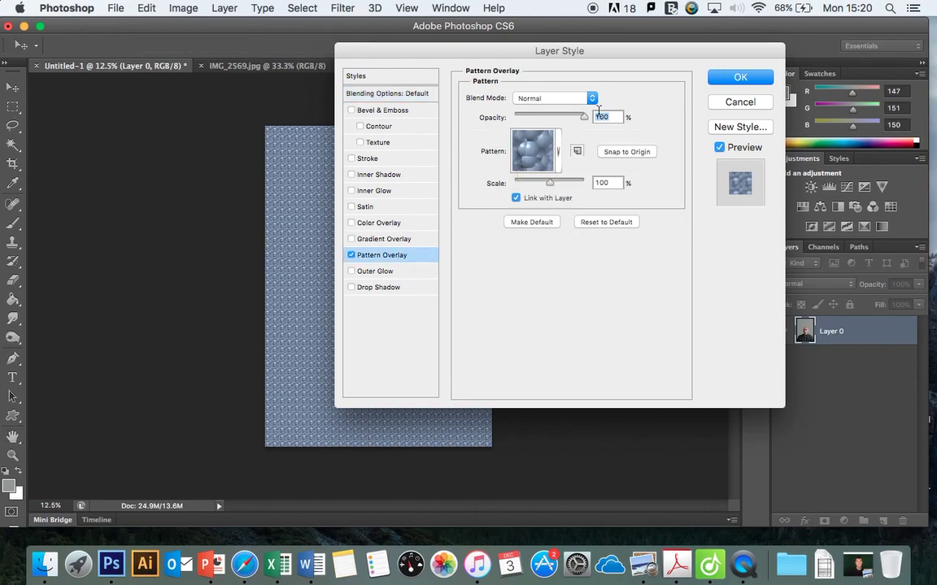
Cancel the pattern overlay, define IMG_2569.jpg as a pattern via Edit > Define Pattern, and return to the portrait
{"action": "left_click", "coordinate": [742, 102]}
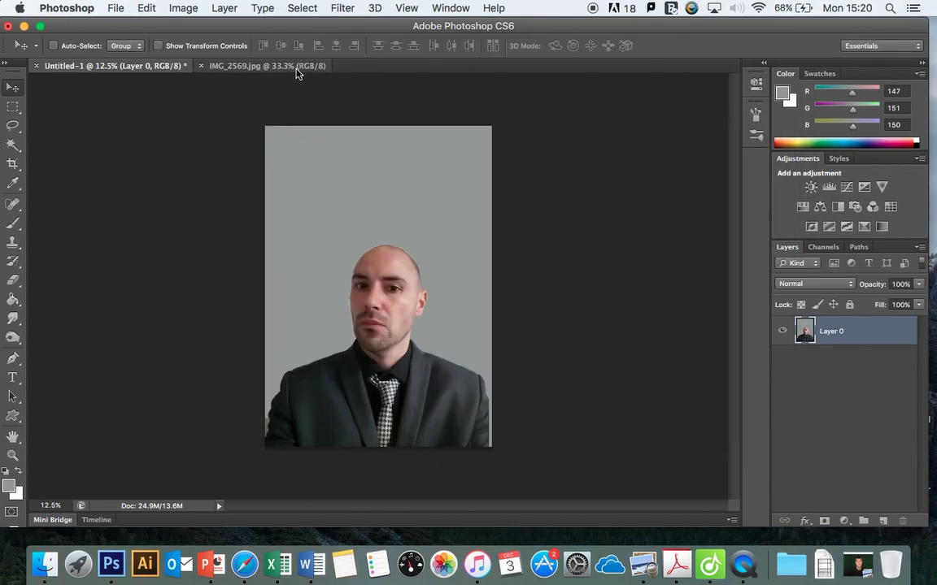
{"action": "left_click", "coordinate": [298, 70]}
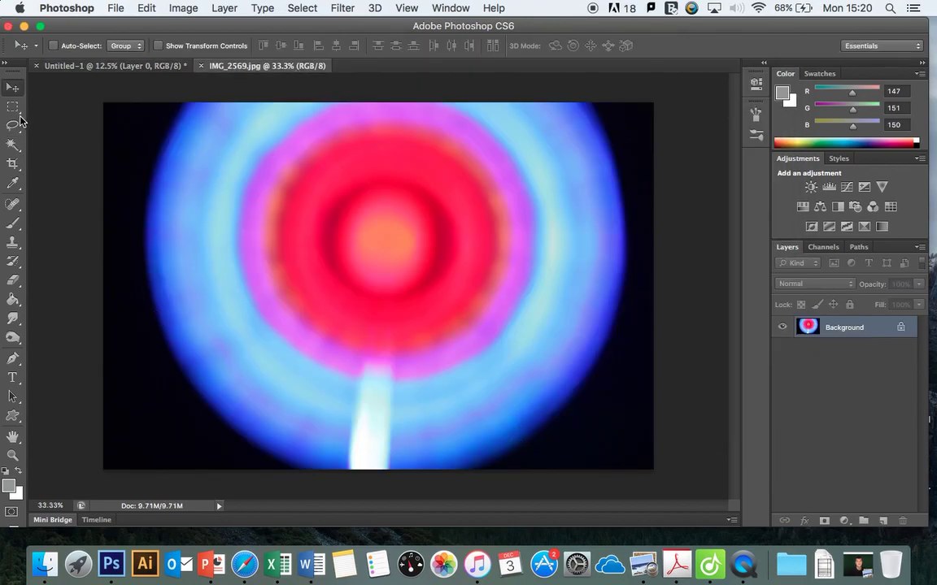
{"action": "left_click", "coordinate": [13, 106]}
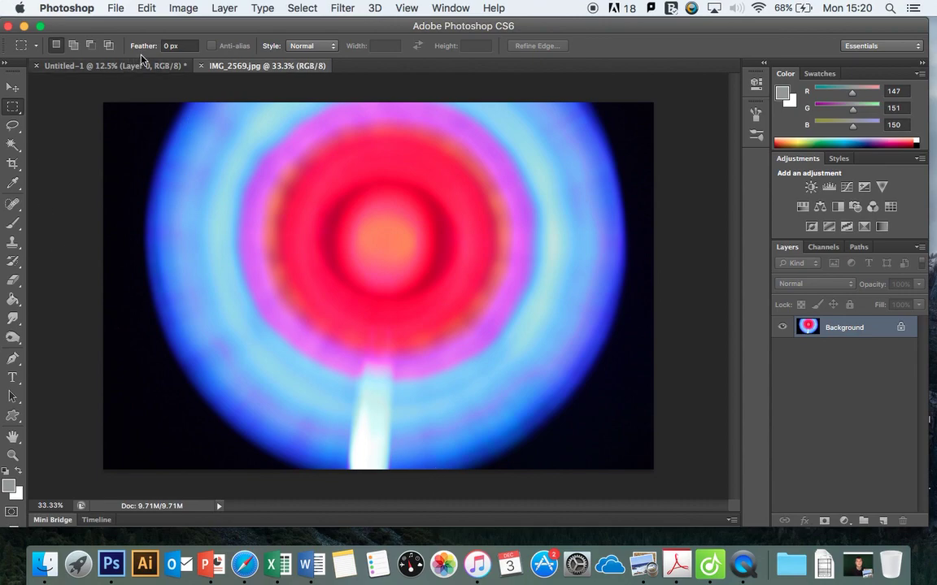
{"action": "left_click", "coordinate": [152, 8]}
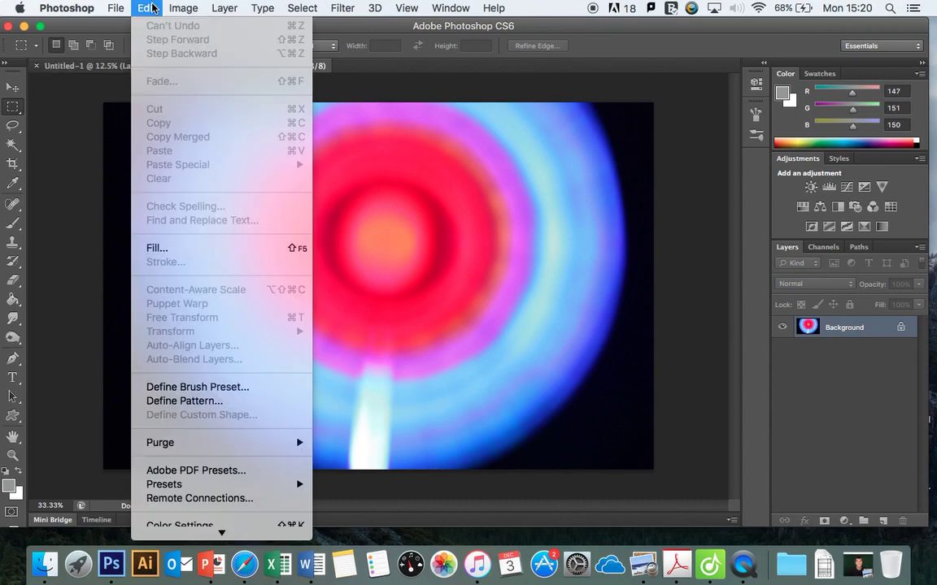
{"action": "left_click", "coordinate": [221, 402]}
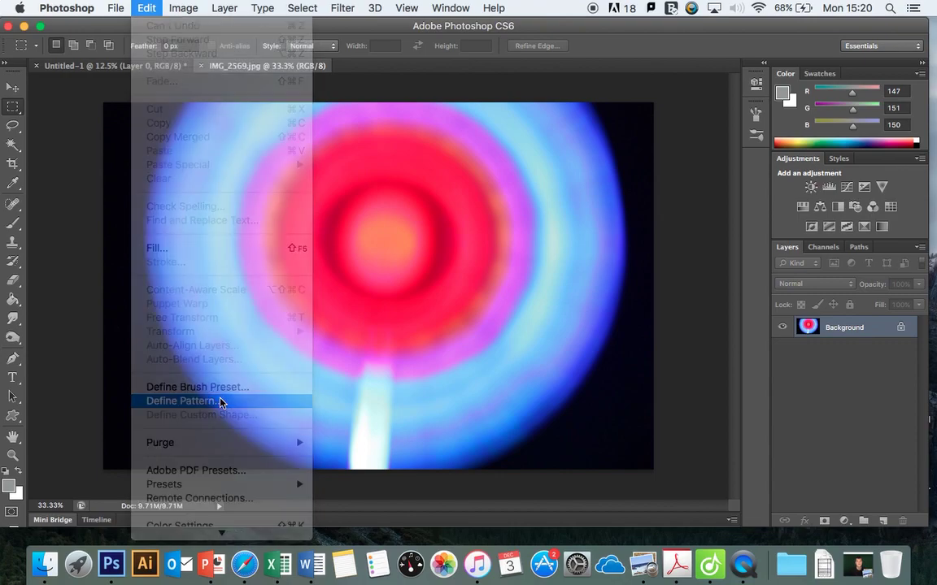
{"action": "left_click", "coordinate": [653, 251]}
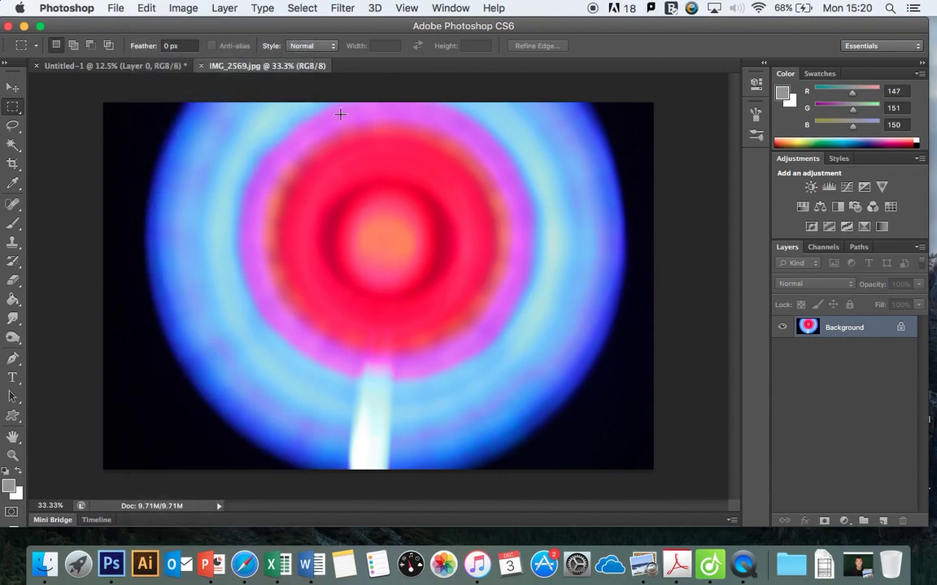
{"action": "left_click", "coordinate": [124, 65]}
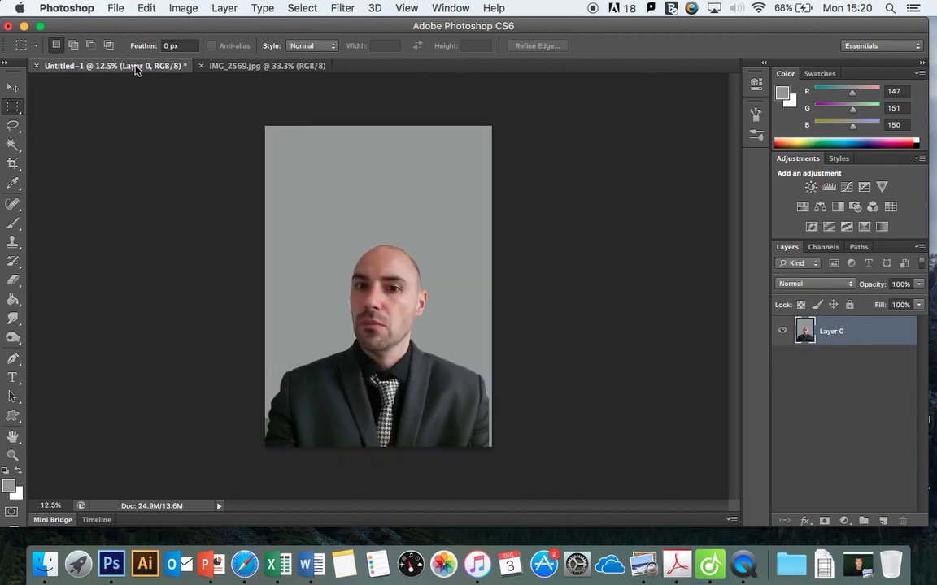
Enable Pattern Overlay on Layer 0 and choose the new lollipop pattern
{"action": "double_click", "coordinate": [888, 345]}
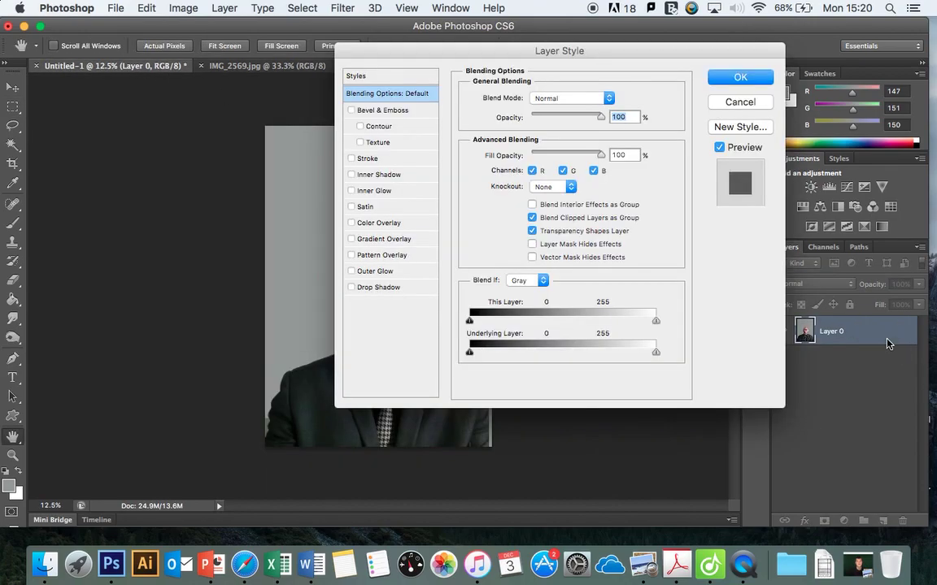
{"action": "left_click", "coordinate": [353, 255]}
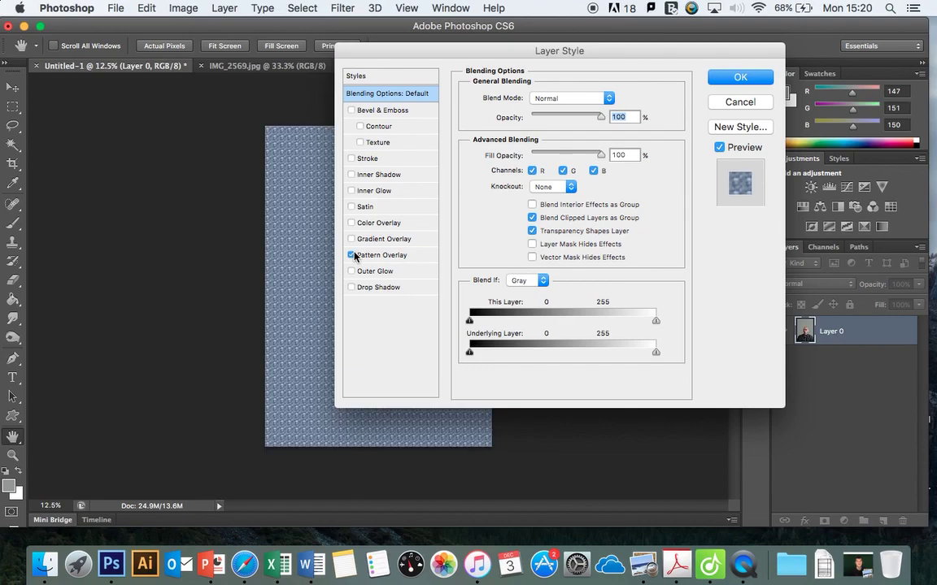
{"action": "left_click", "coordinate": [413, 258]}
{"action": "left_click", "coordinate": [558, 145]}
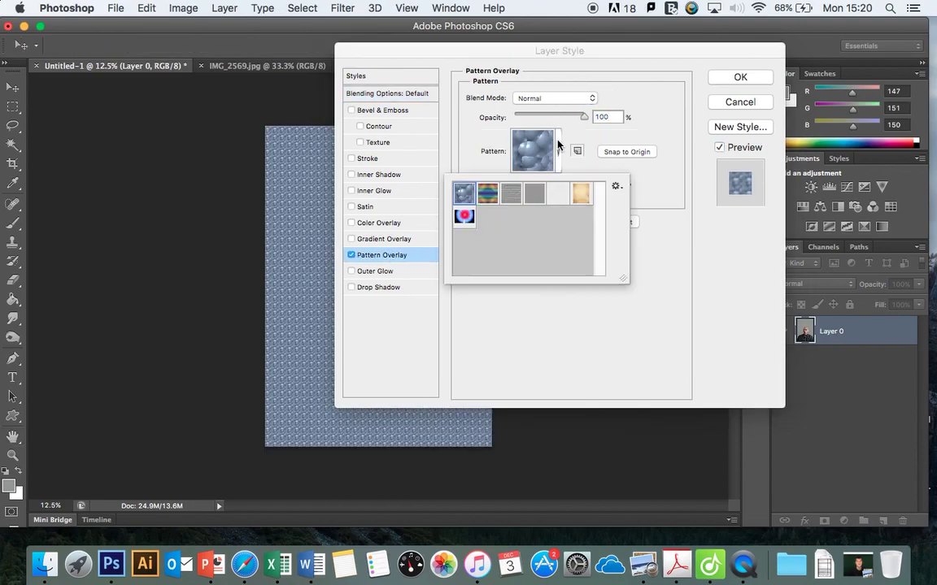
{"action": "left_click", "coordinate": [464, 216]}
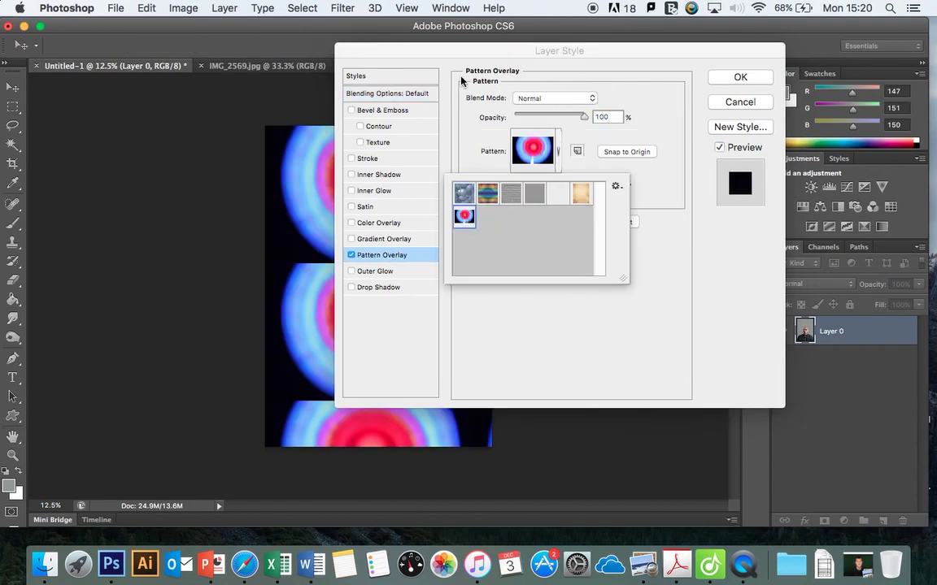
Scale the lollipop pattern to 362% and drag it into position over the portrait
{"action": "left_click_drag", "start_coordinate": [437, 59], "coordinate": [654, 80]}
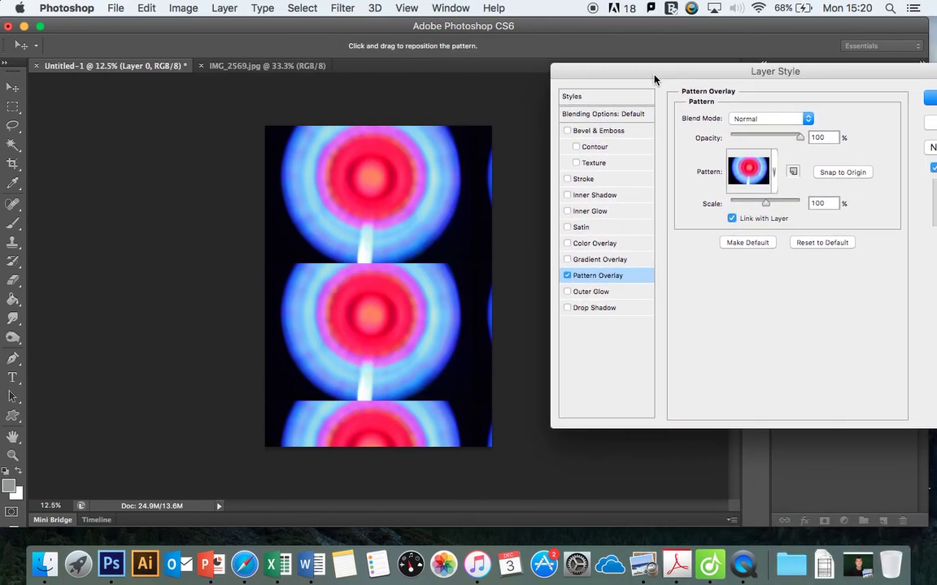
{"action": "left_click", "coordinate": [766, 206]}
{"action": "left_click_drag", "start_coordinate": [766, 206], "coordinate": [777, 206]}
{"action": "left_click_drag", "start_coordinate": [438, 291], "coordinate": [440, 251]}
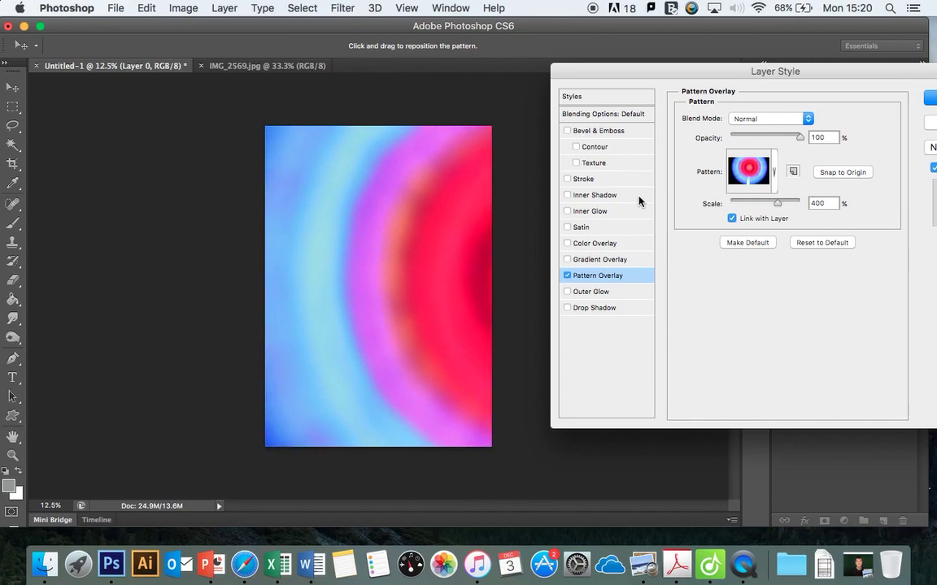
{"action": "left_click_drag", "start_coordinate": [777, 205], "coordinate": [787, 208]}
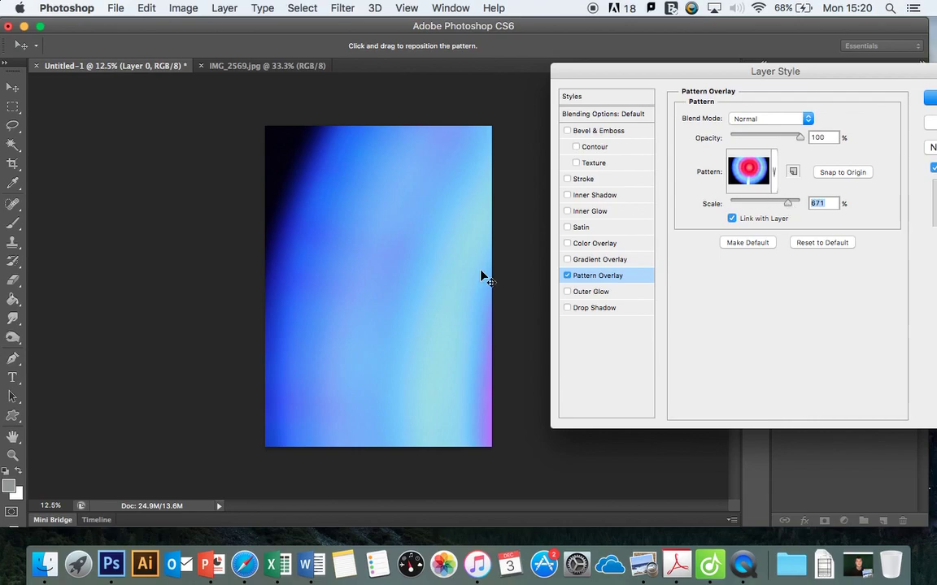
{"action": "left_click_drag", "start_coordinate": [466, 278], "coordinate": [531, 202]}
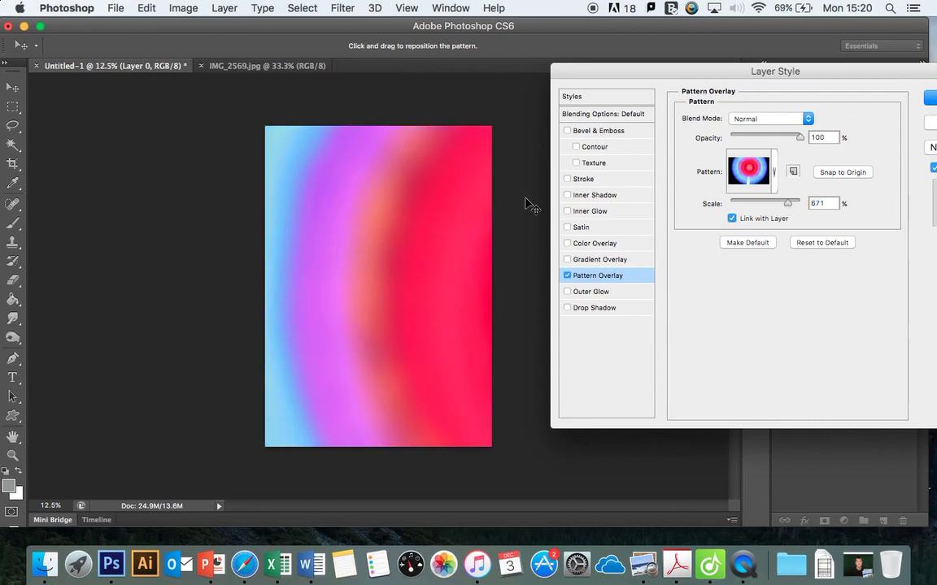
{"action": "left_click_drag", "start_coordinate": [785, 202], "coordinate": [776, 207]}
{"action": "left_click_drag", "start_coordinate": [378, 224], "coordinate": [465, 272]}
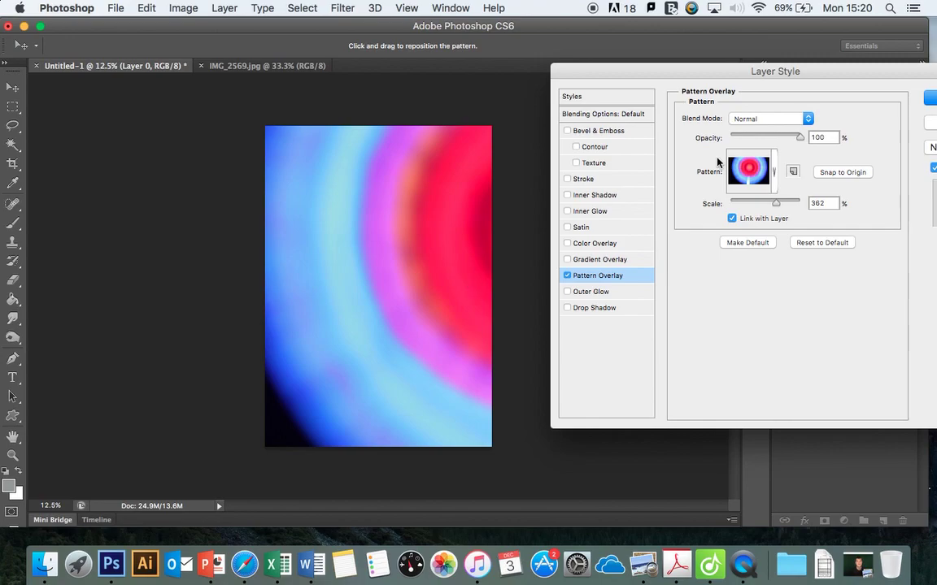
{"action": "left_click_drag", "start_coordinate": [837, 75], "coordinate": [717, 54]}
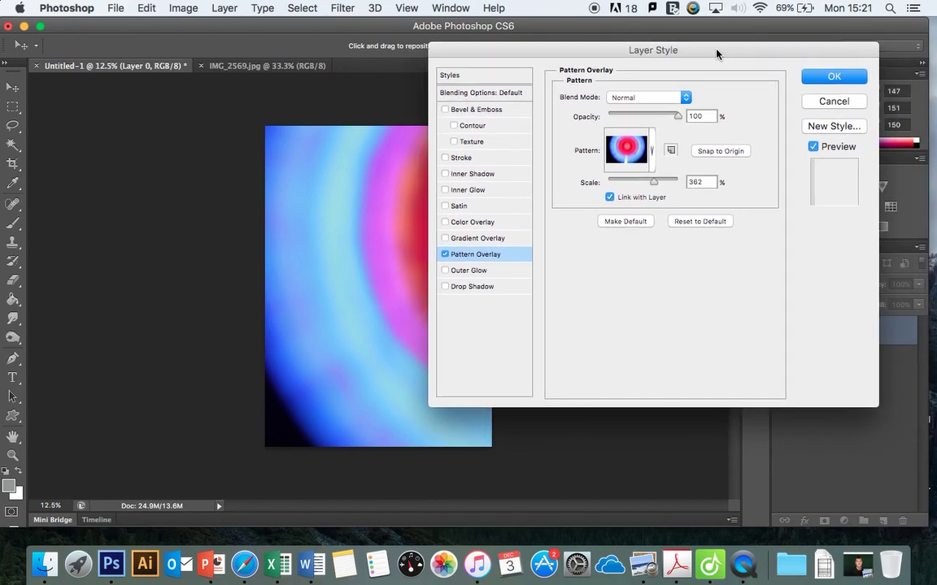
Try Multiply, Linear Burn, Darker Color and Lighten blending for the pattern overlay
{"action": "left_click", "coordinate": [685, 98]}
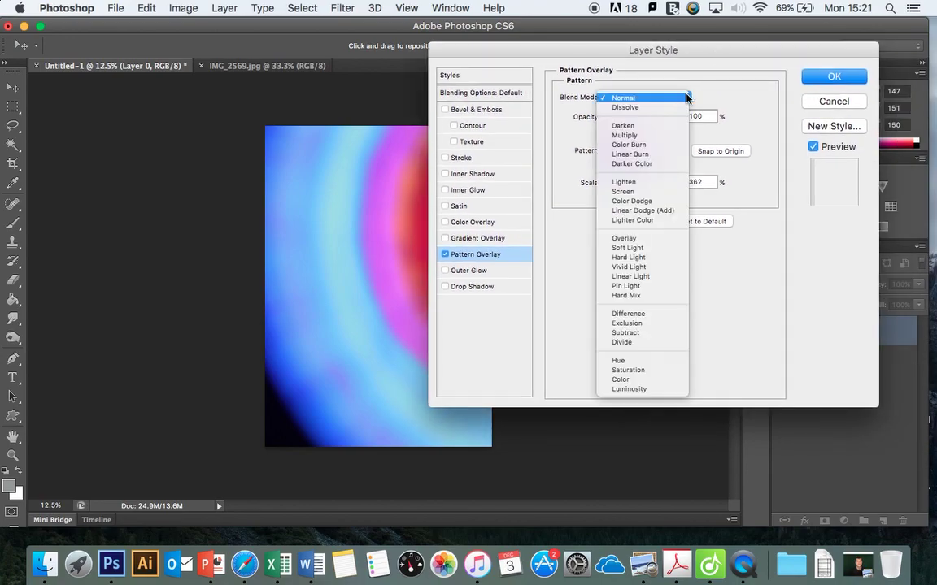
{"action": "left_click", "coordinate": [624, 135]}
{"action": "left_click_drag", "start_coordinate": [551, 50], "coordinate": [669, 63]}
{"action": "left_click", "coordinate": [801, 112]}
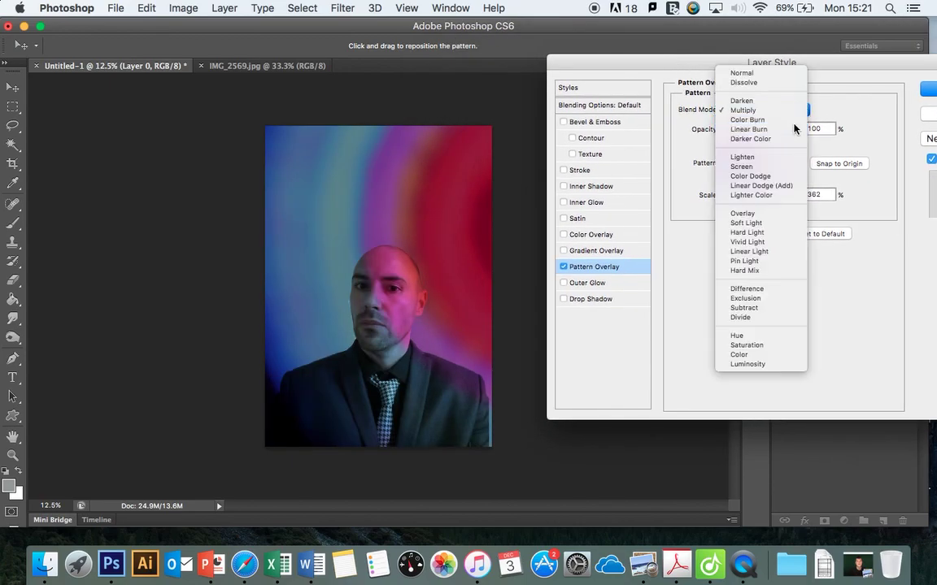
{"action": "left_click", "coordinate": [797, 128]}
{"action": "left_click", "coordinate": [801, 109]}
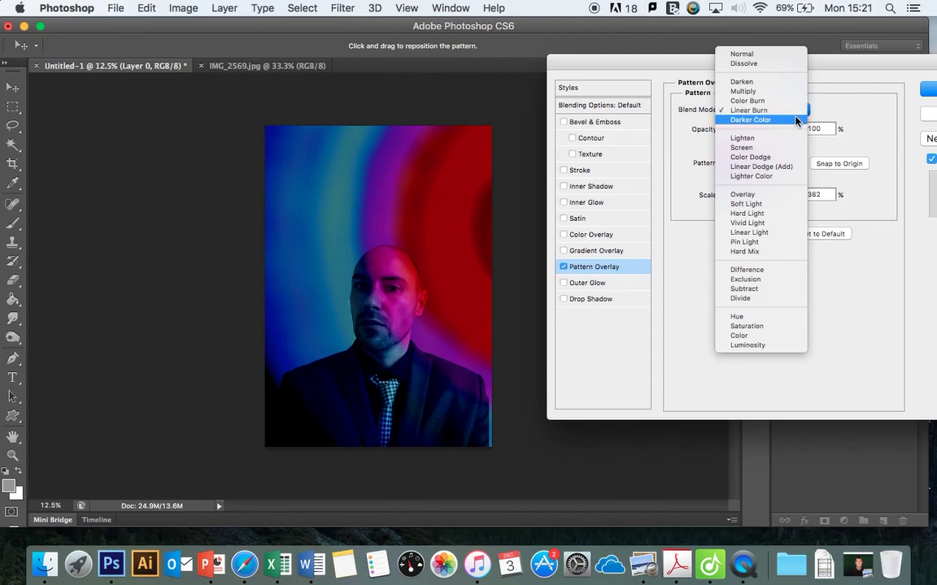
{"action": "left_click", "coordinate": [801, 119]}
{"action": "left_click", "coordinate": [788, 111]}
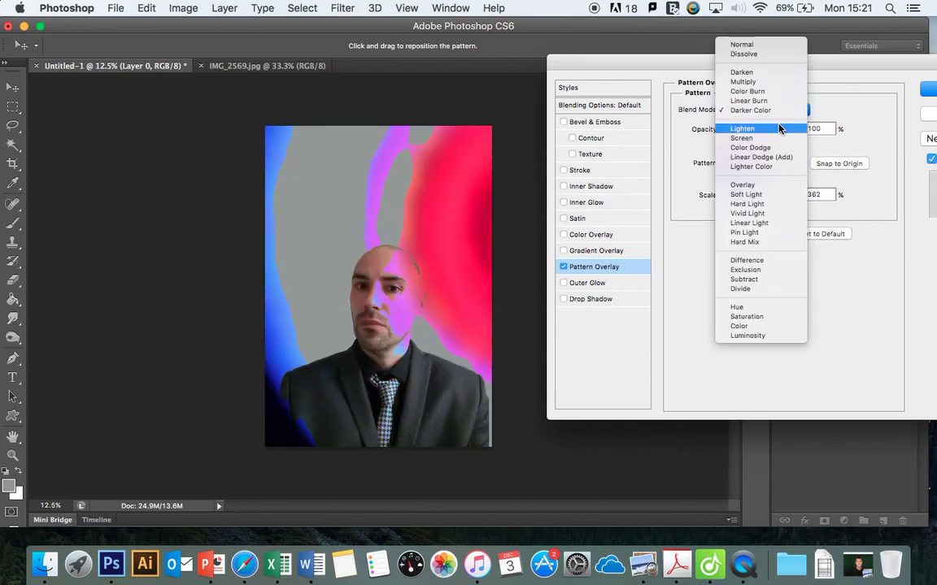
{"action": "left_click", "coordinate": [782, 124]}
Try Color Dodge, Linear Dodge and Lighter Color, then set Overlay blending and apply the style
{"action": "left_click", "coordinate": [780, 111]}
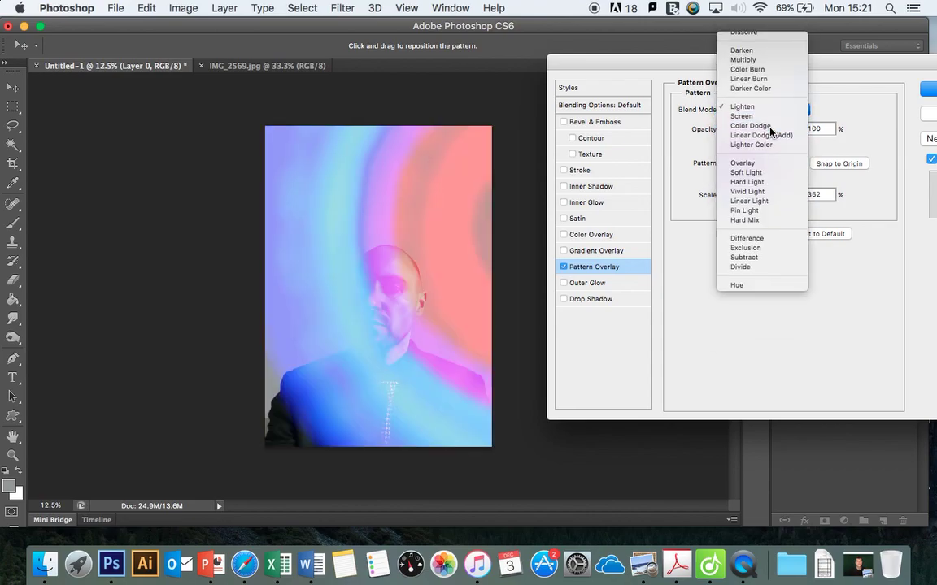
{"action": "left_click", "coordinate": [779, 129]}
{"action": "left_click", "coordinate": [779, 111]}
{"action": "left_click", "coordinate": [778, 120]}
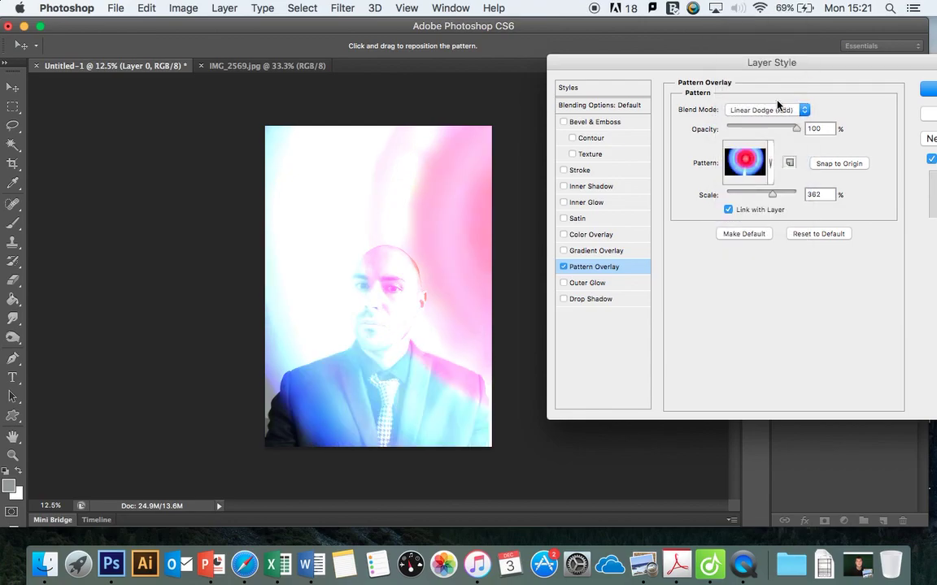
{"action": "left_click", "coordinate": [769, 110]}
{"action": "left_click", "coordinate": [768, 119]}
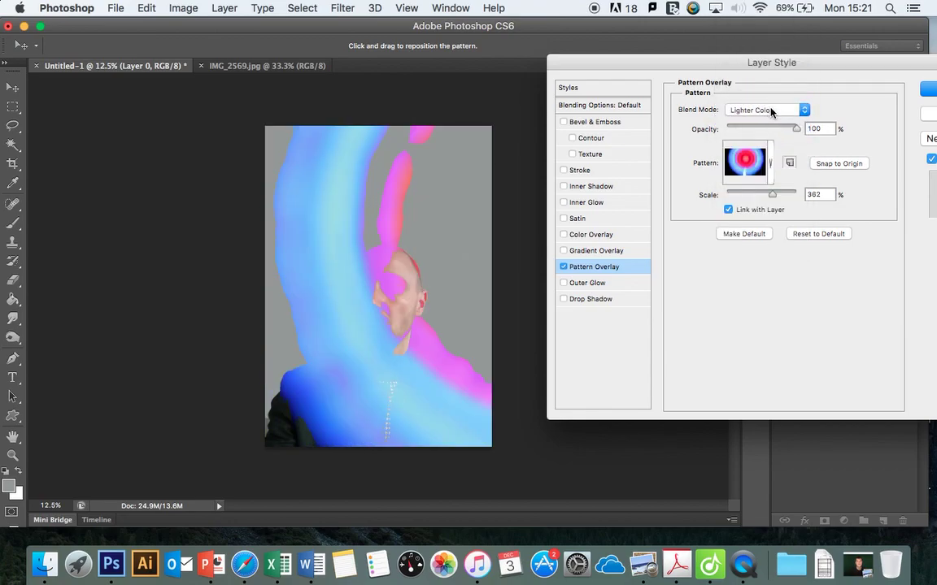
{"action": "left_click", "coordinate": [768, 109]}
{"action": "left_click", "coordinate": [752, 121]}
{"action": "left_click", "coordinate": [771, 110]}
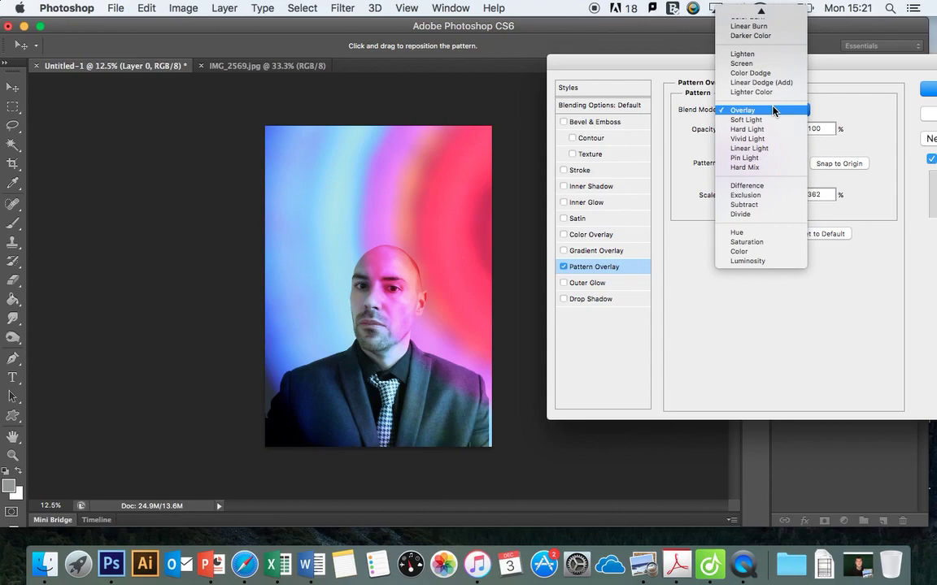
{"action": "left_click", "coordinate": [773, 111]}
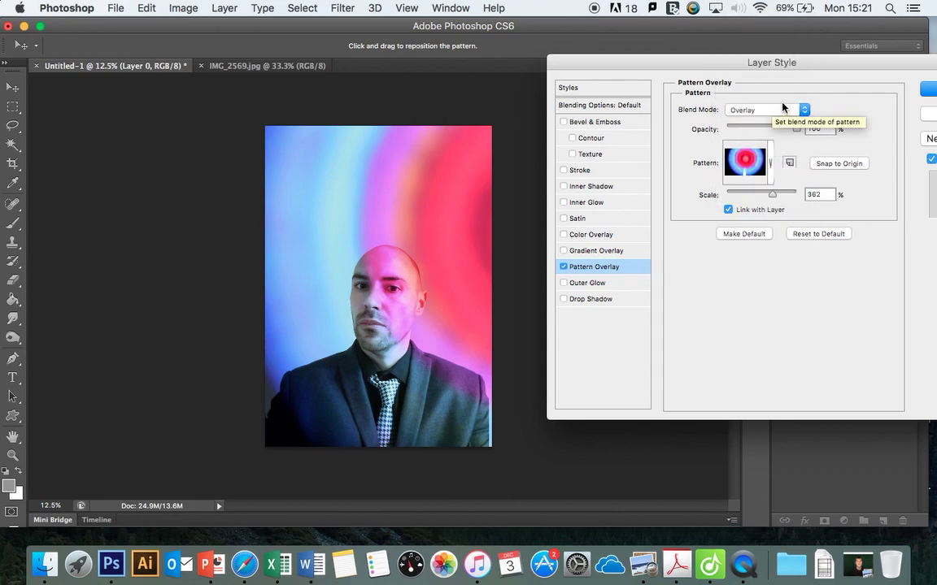
{"action": "left_click_drag", "start_coordinate": [821, 73], "coordinate": [783, 62]}
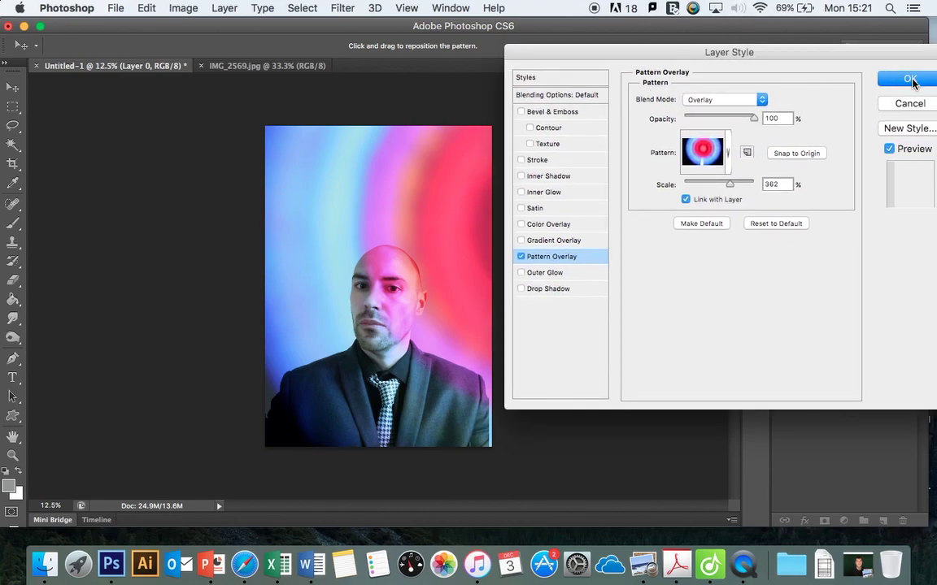
{"action": "left_click", "coordinate": [895, 78]}
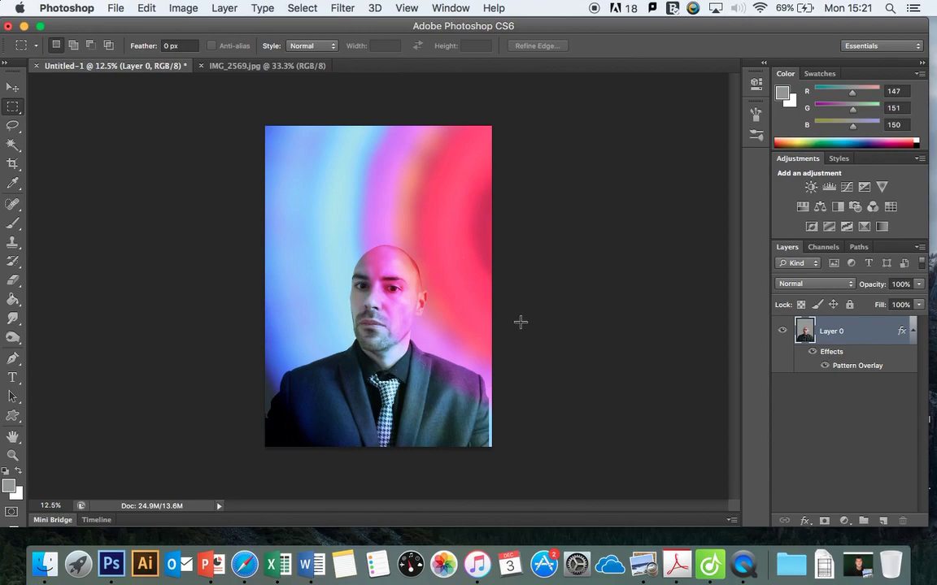
Toggle the Pattern Overlay's visibility in the Layers panel to compare before and after
{"action": "left_click", "coordinate": [826, 367]}
{"action": "left_click", "coordinate": [825, 366]}
{"action": "left_click", "coordinate": [825, 367]}
{"action": "left_click", "coordinate": [826, 366]}
{"action": "left_click", "coordinate": [826, 367]}
{"action": "left_click", "coordinate": [826, 367]}
Undo repeatedly until Layer 0 no longer has the pattern overlay effect
{"action": "key", "text": "super+z"}
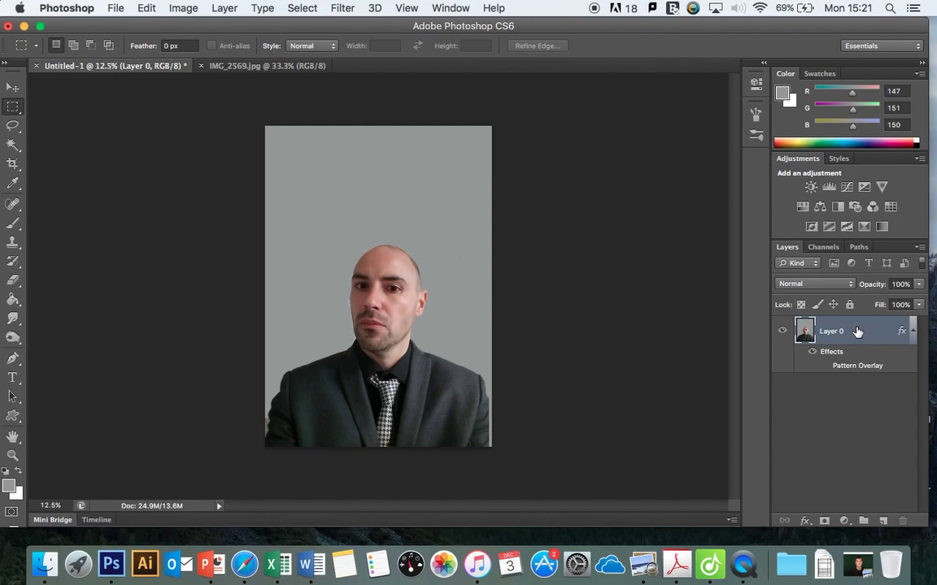
{"action": "key", "text": "super+z"}
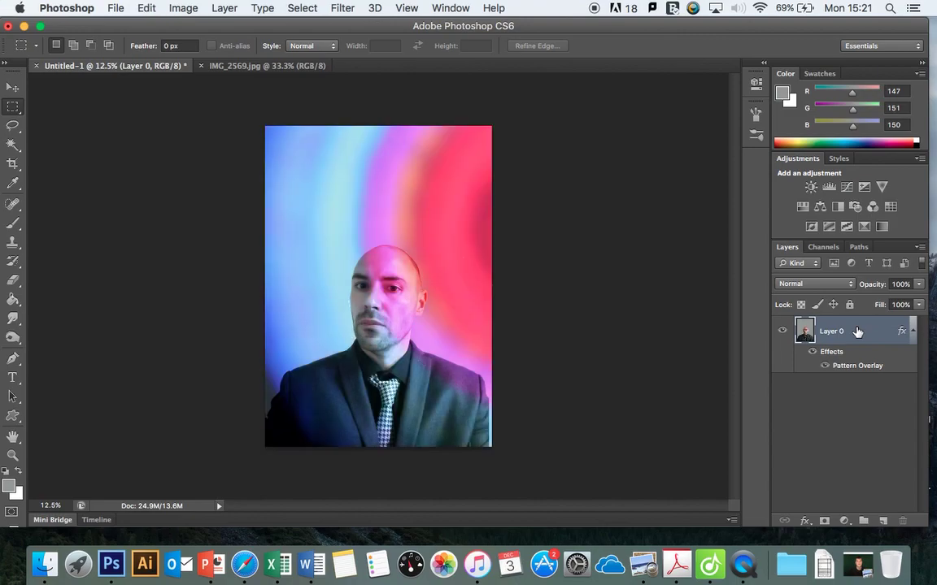
{"action": "key", "text": "super+z"}
{"action": "key", "text": "super+z"}
{"action": "key", "text": "super+z"}
{"action": "key", "text": "super+z"}
{"action": "key", "text": "alt+super+z"}
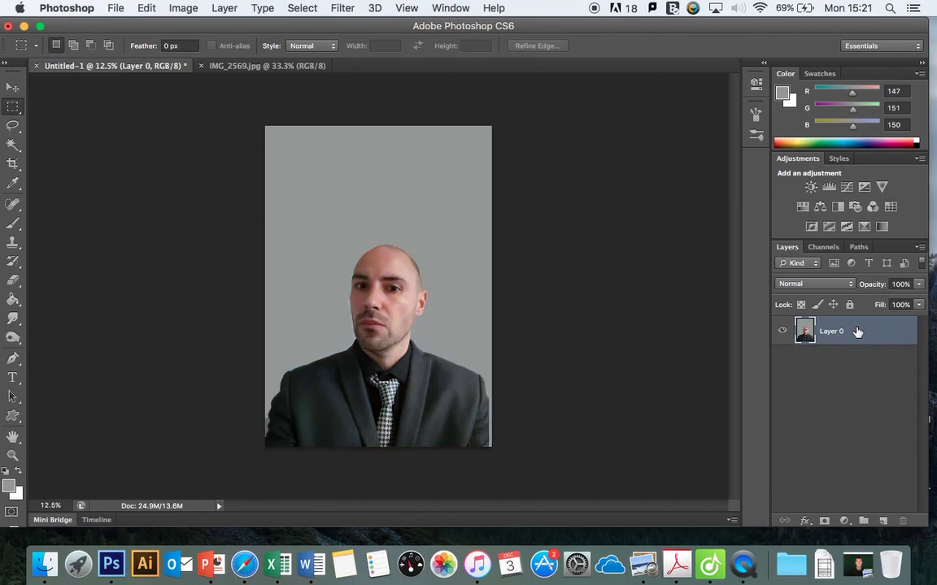
Add a bright red Color Overlay to Layer 0 at 45% opacity
{"action": "double_click", "coordinate": [857, 332]}
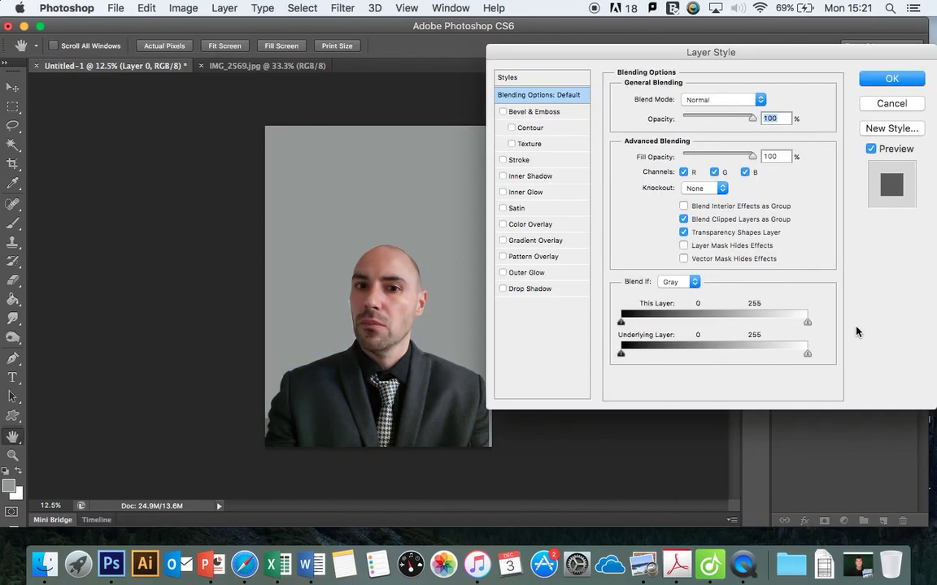
{"action": "left_click", "coordinate": [502, 224]}
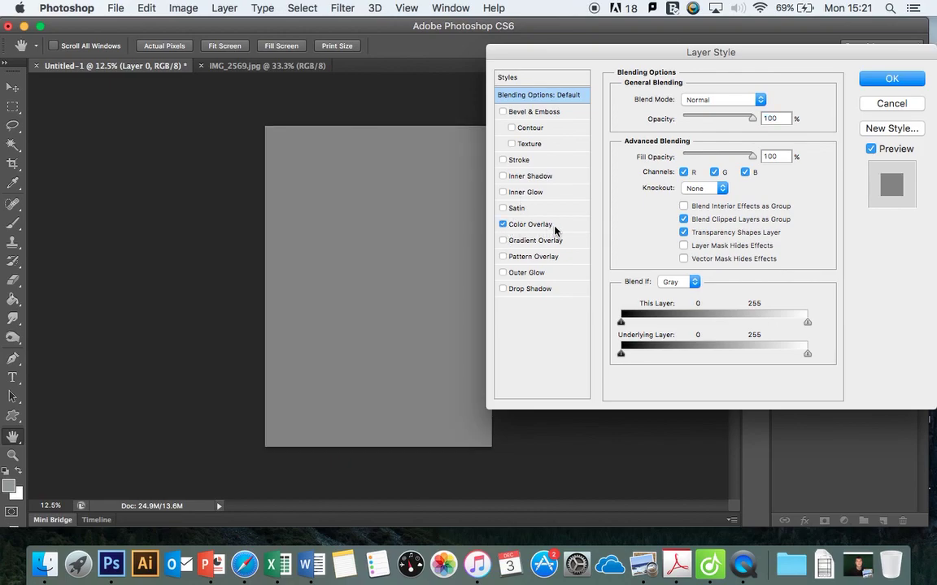
{"action": "left_click", "coordinate": [555, 230]}
{"action": "left_click", "coordinate": [769, 99]}
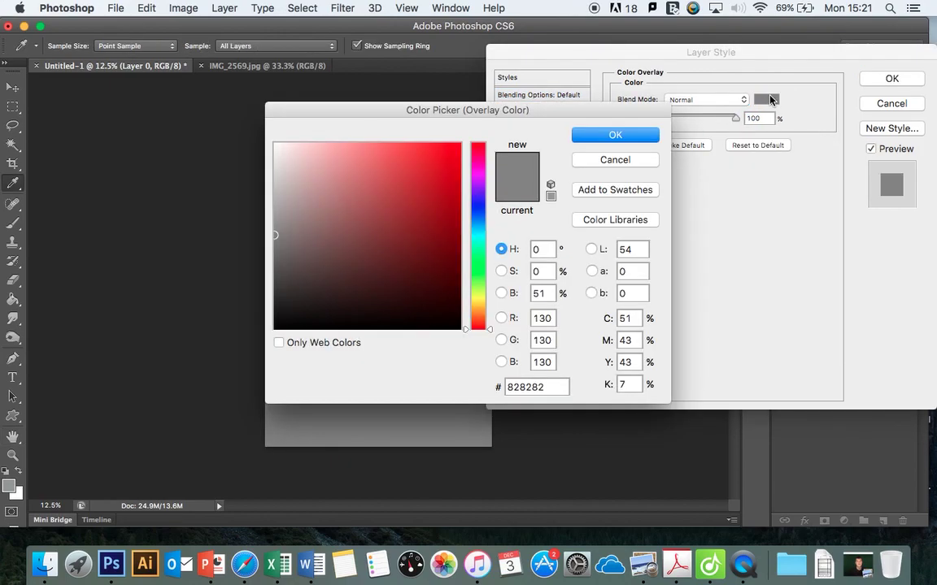
{"action": "left_click", "coordinate": [440, 149]}
{"action": "left_click", "coordinate": [615, 135]}
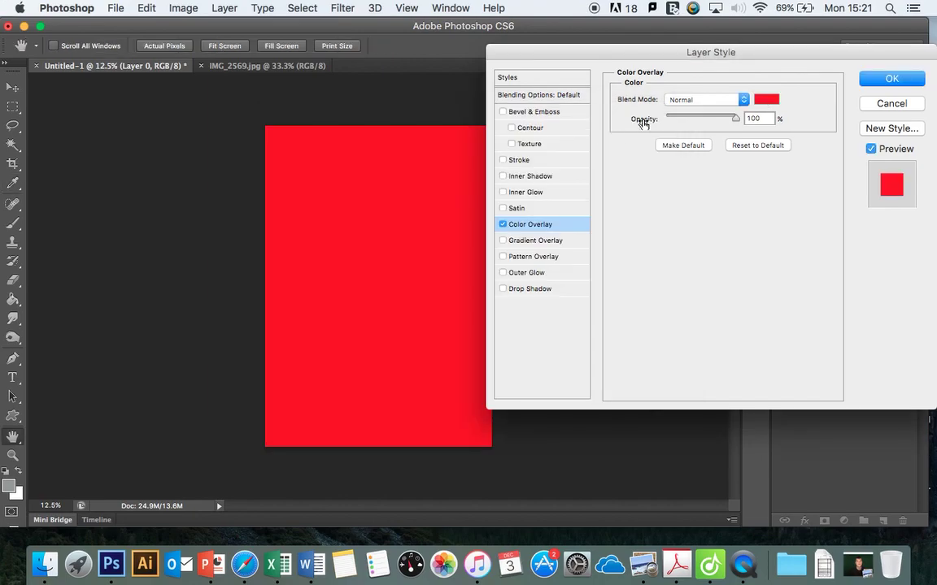
{"action": "left_click_drag", "start_coordinate": [735, 118], "coordinate": [698, 122]}
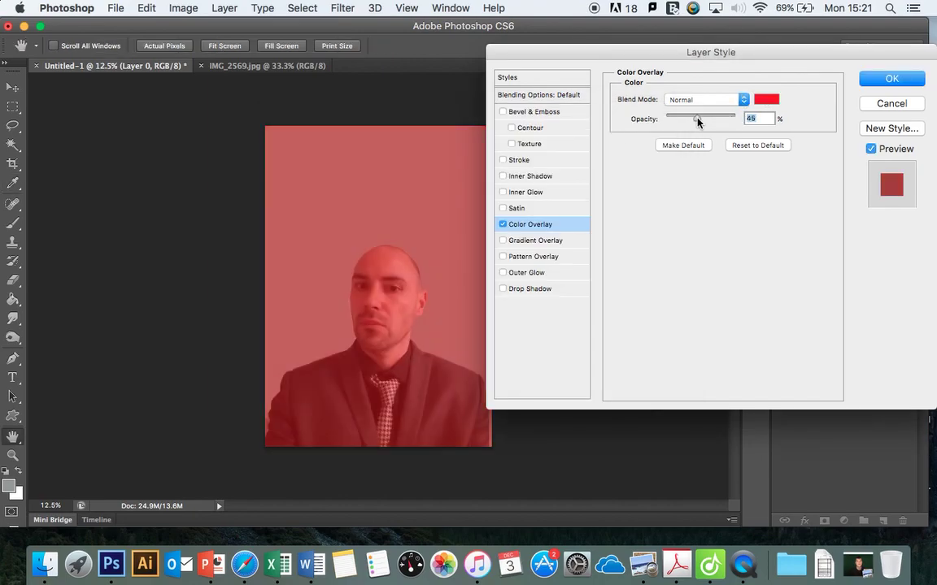
Try Color Dodge and Linear Dodge, then set the red overlay's blend mode to Overlay
{"action": "left_click", "coordinate": [742, 100]}
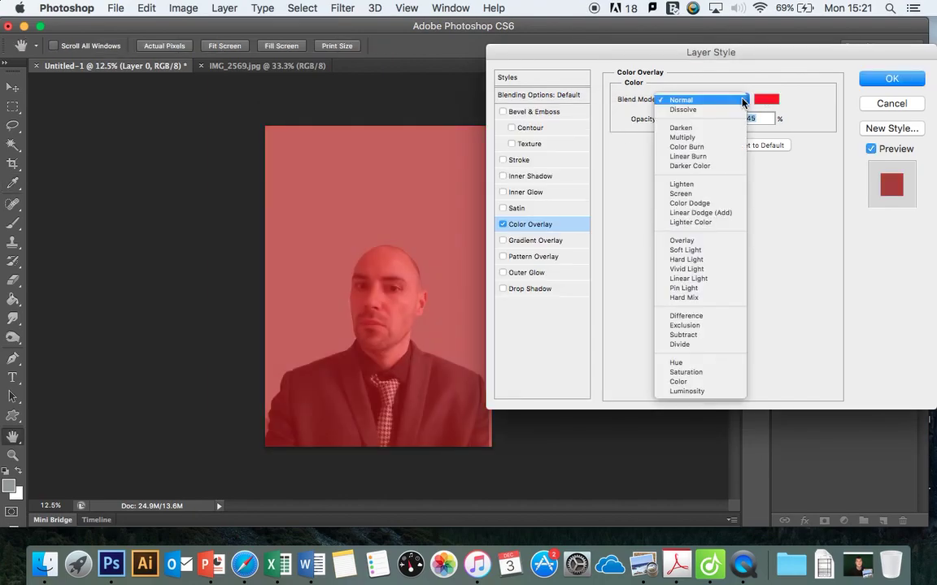
{"action": "left_click", "coordinate": [709, 203]}
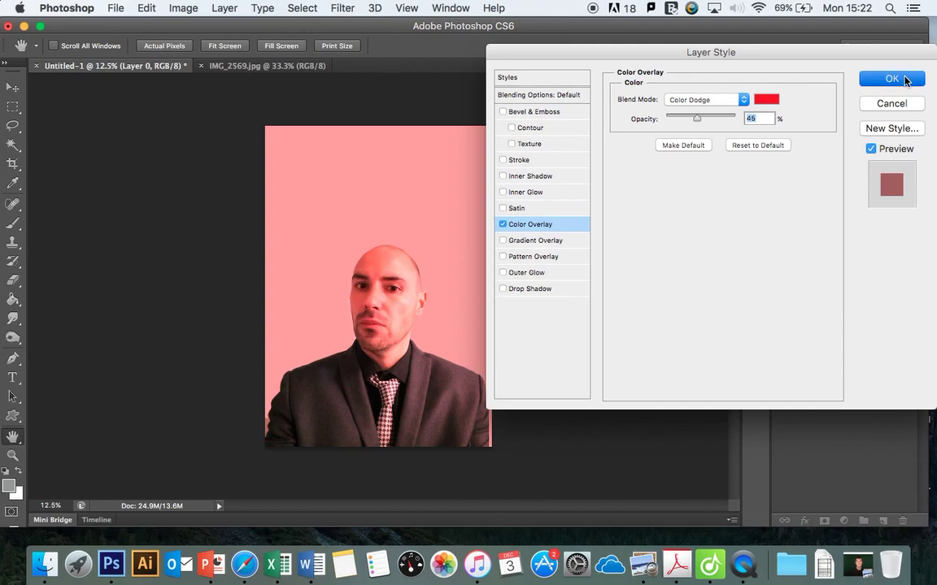
{"action": "left_click", "coordinate": [732, 99]}
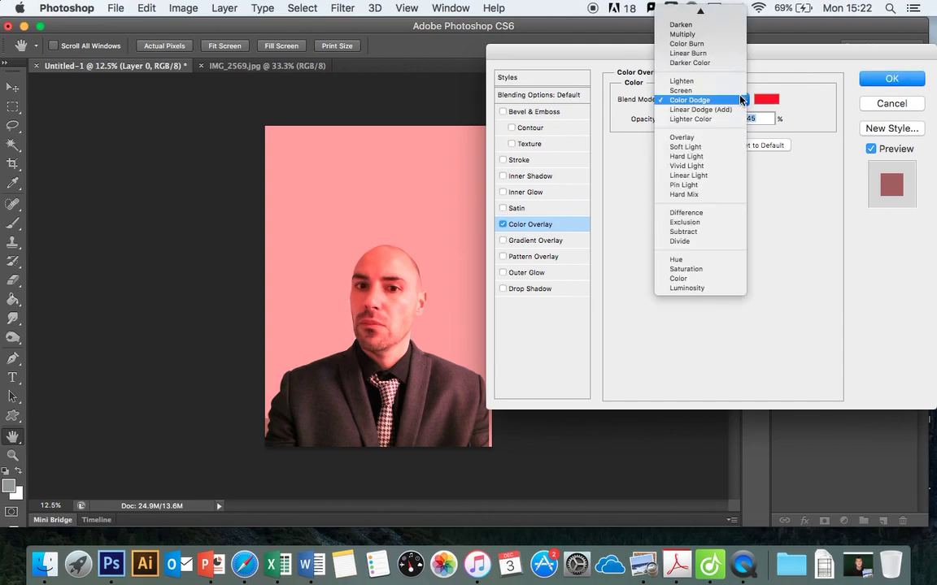
{"action": "left_click", "coordinate": [727, 111]}
{"action": "left_click", "coordinate": [727, 99]}
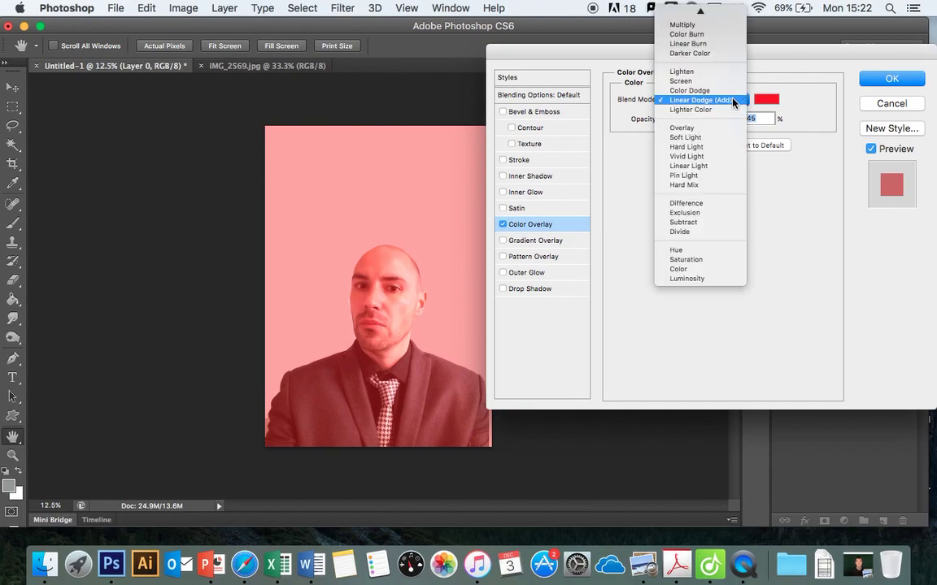
{"action": "left_click", "coordinate": [719, 128]}
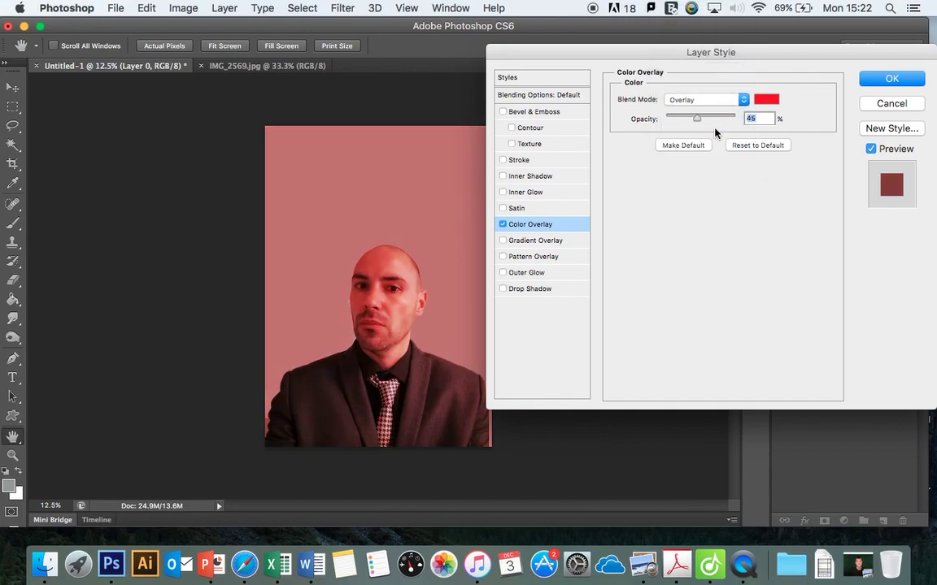
{"action": "left_click", "coordinate": [765, 99]}
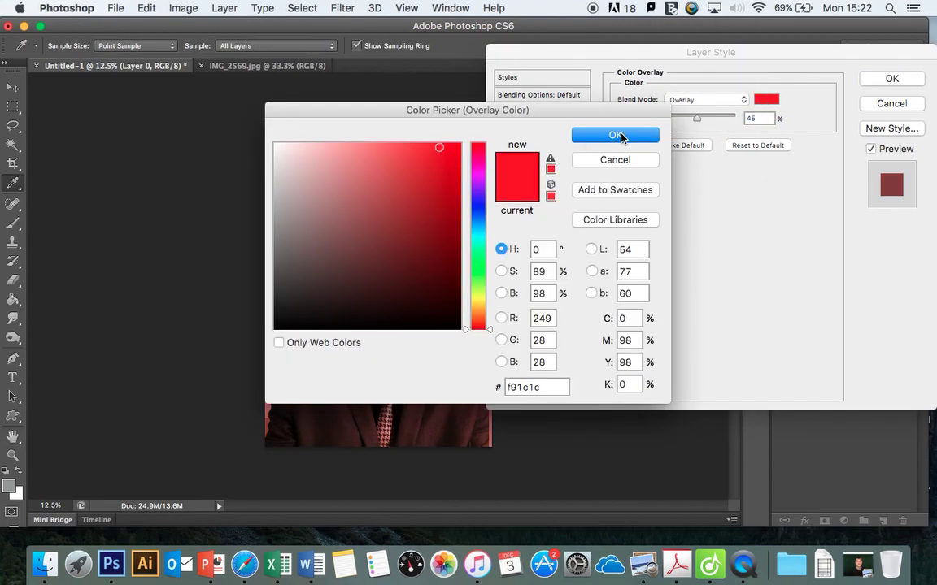
{"action": "left_click", "coordinate": [620, 136]}
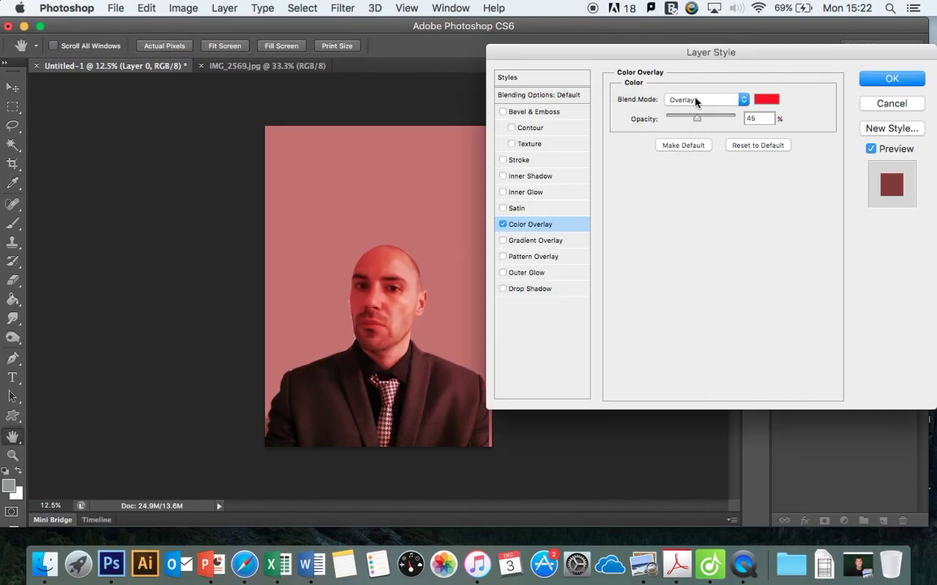
Enable Pattern Overlay with the lollipop pattern and apply both overlays to Layer 0
{"action": "left_click", "coordinate": [561, 261]}
{"action": "left_click", "coordinate": [706, 153]}
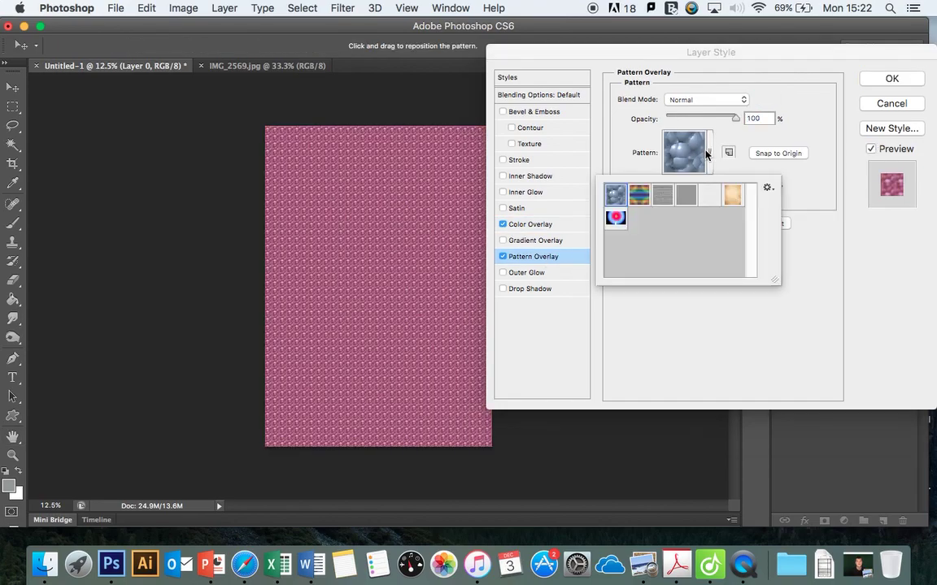
{"action": "double_click", "coordinate": [615, 216]}
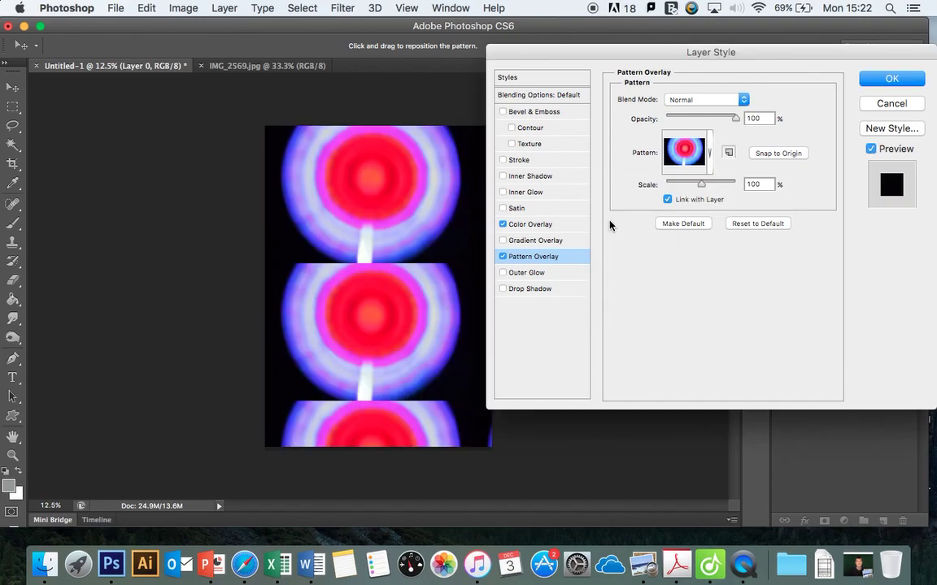
{"action": "left_click", "coordinate": [894, 80]}
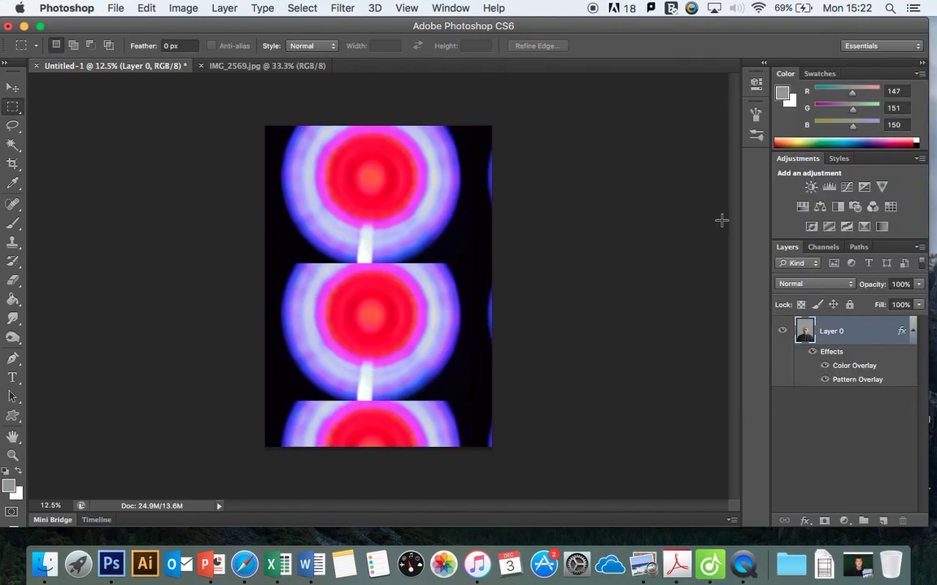